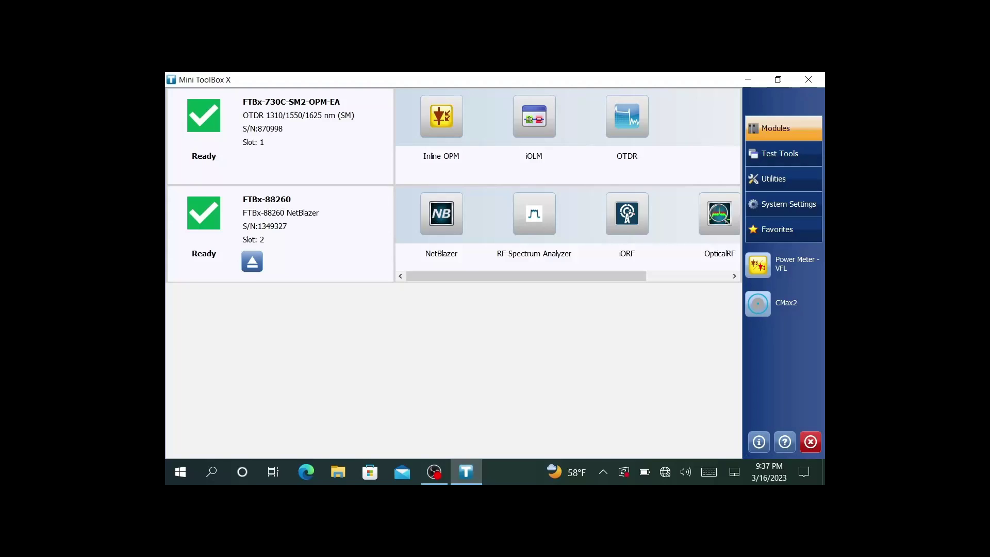
- Open iOLM for the OTDR module and run the SFP recommendation for the communication fiber
left_click(550, 136)
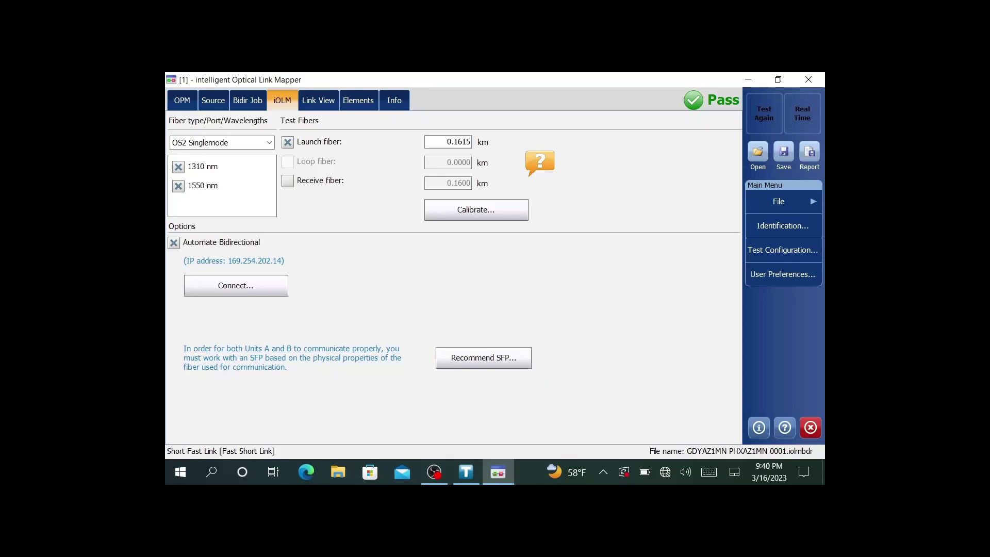
left_click(483, 358)
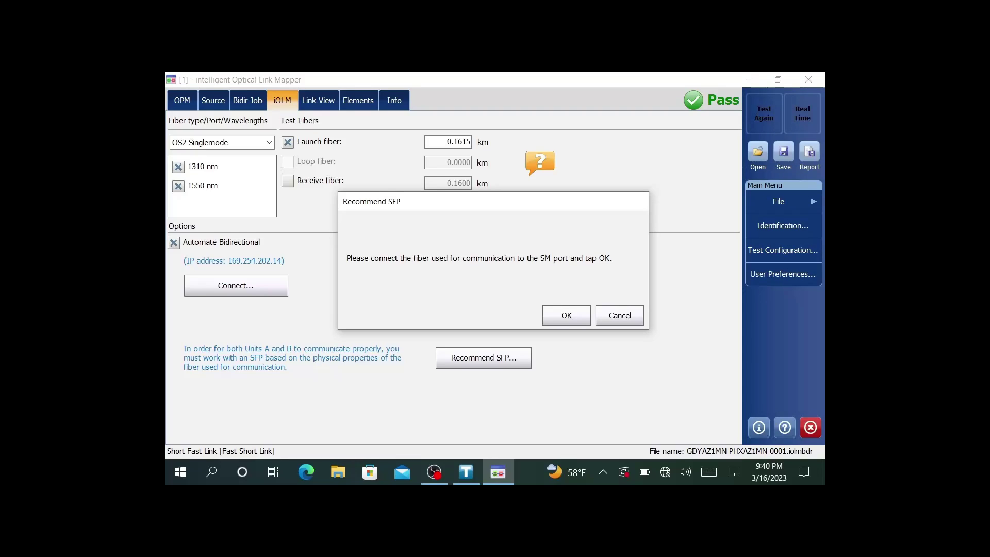
left_click(566, 316)
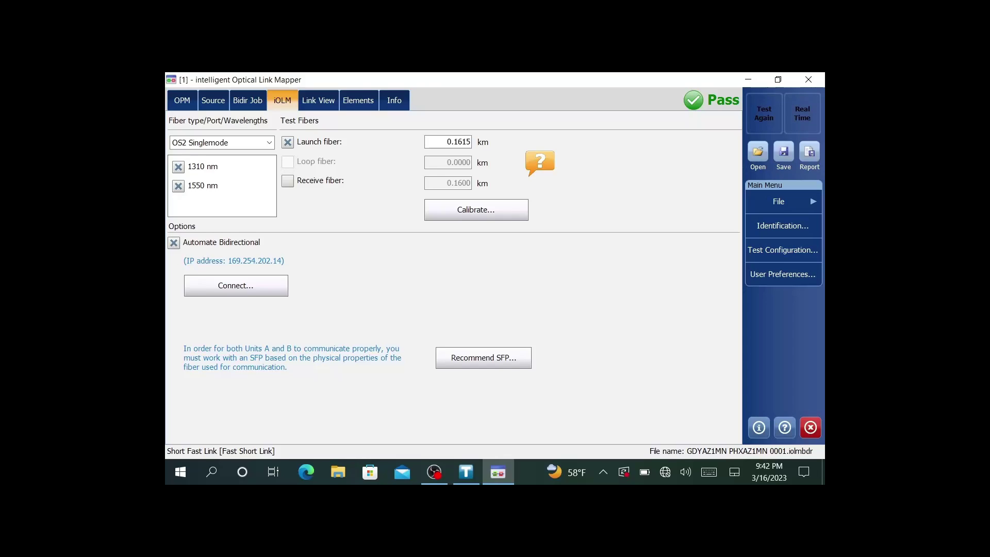
- Connect to Unit B for automated bidirectional testing using IP address 169.254.115.253
left_click(236, 286)
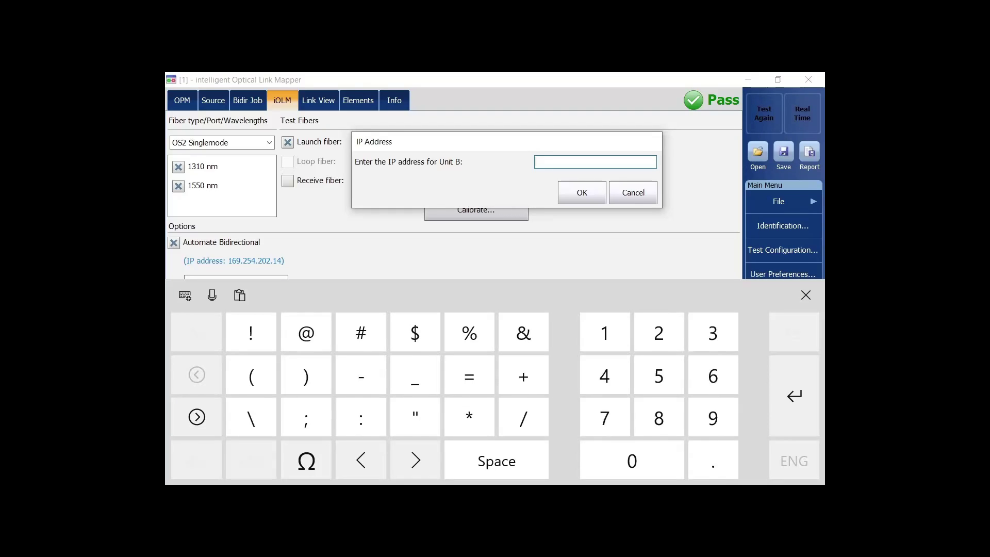
type("169.254.115.253")
left_click(582, 193)
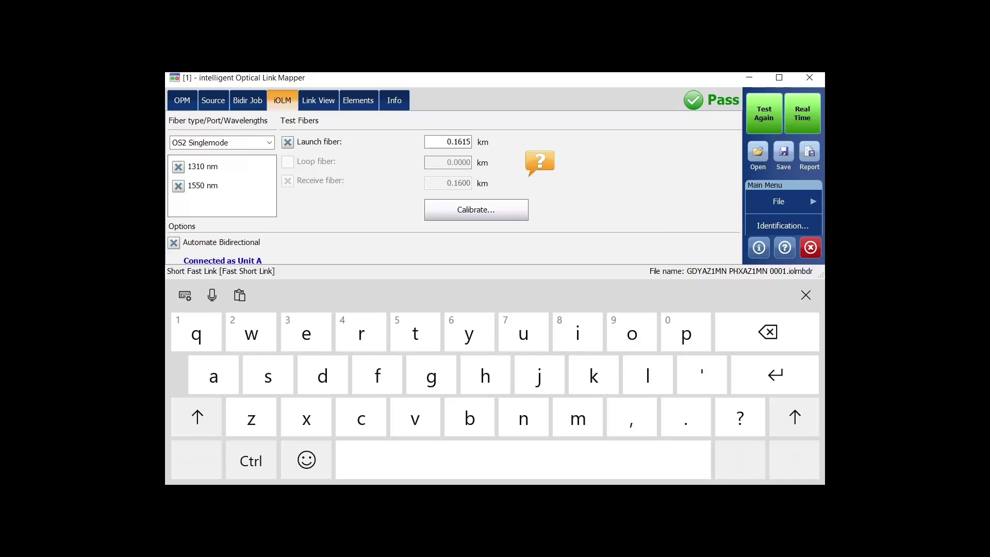
left_click(806, 295)
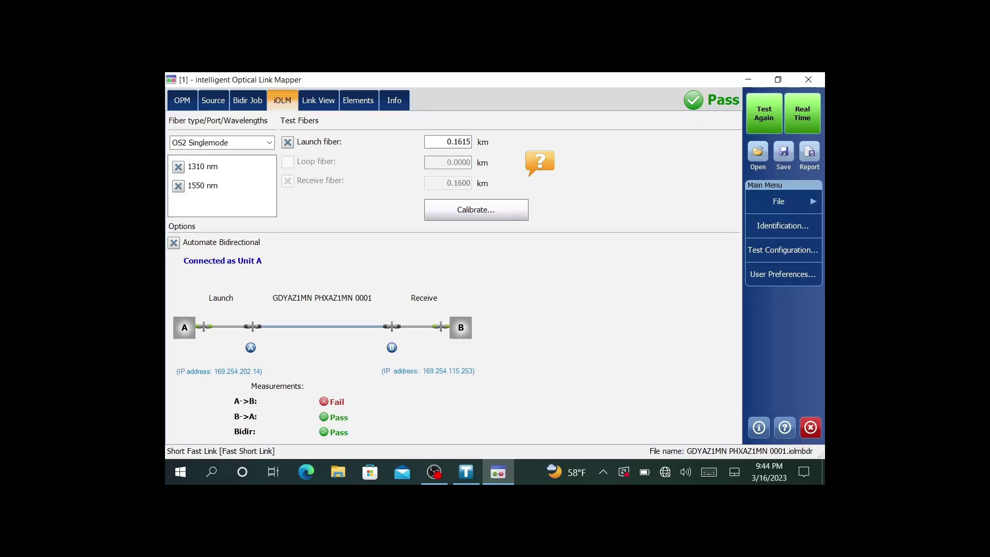
- Check which test configuration is selected for the next acquisition, and close the list without changing it
left_click(783, 249)
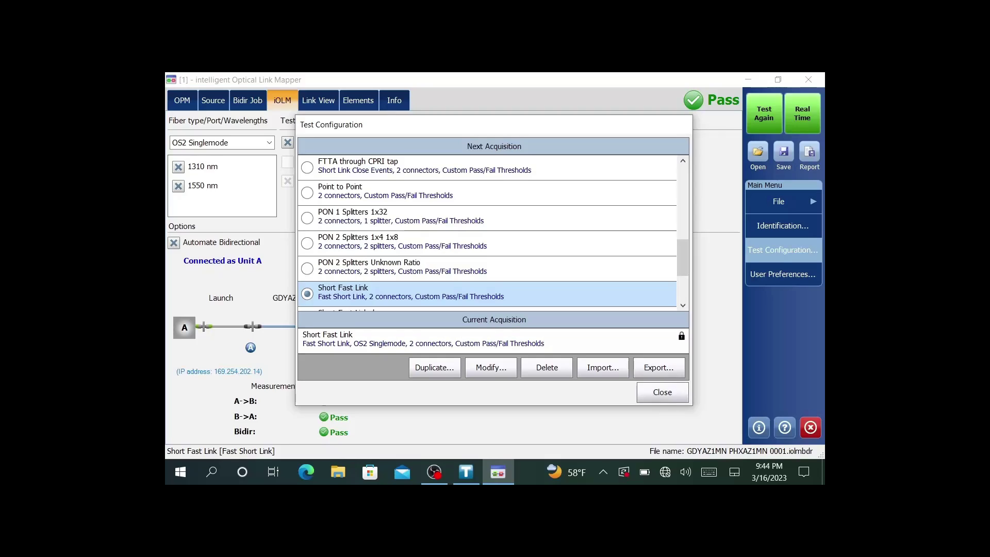
key("Escape")
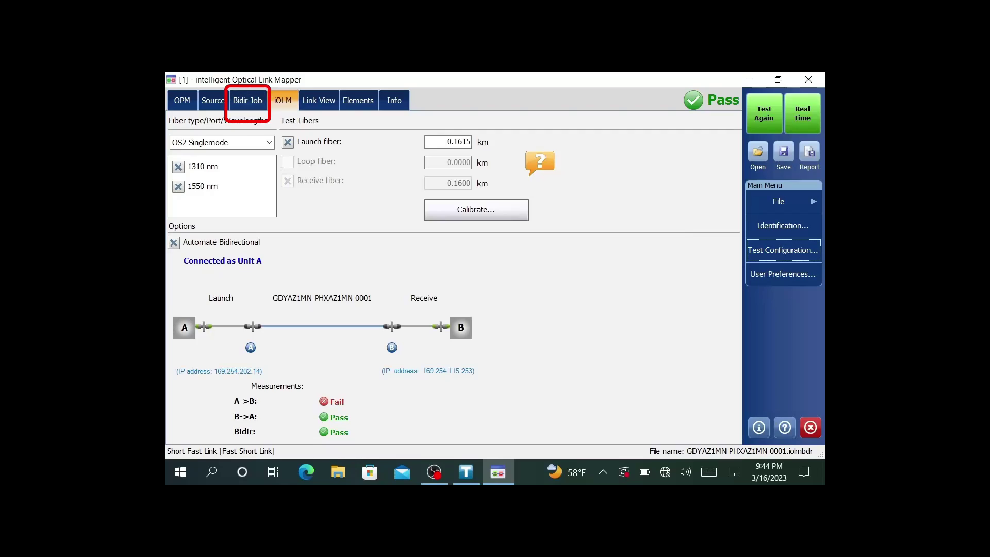
- Create a new bidirectional job named "Demo bidi" and proceed to its test identifier table
left_click(248, 100)
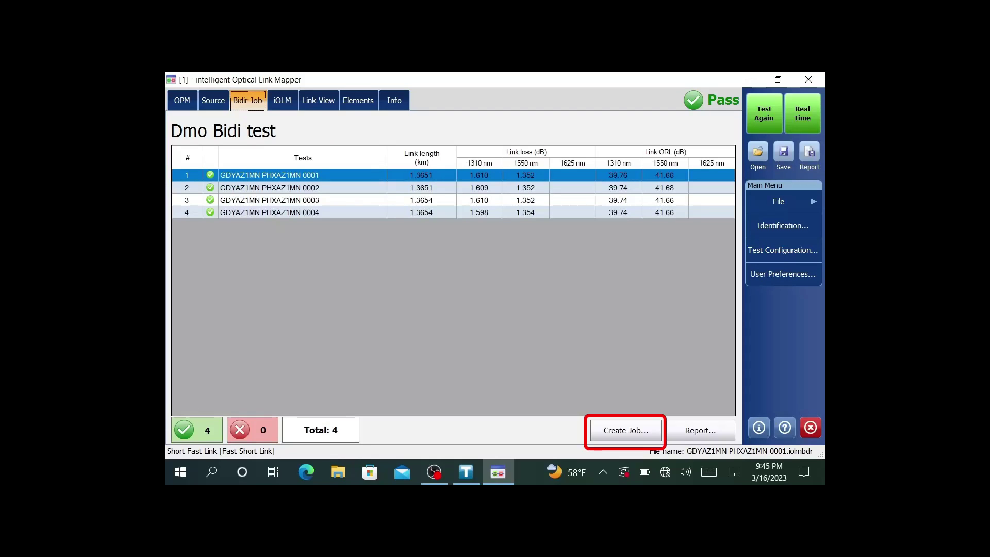
left_click(625, 431)
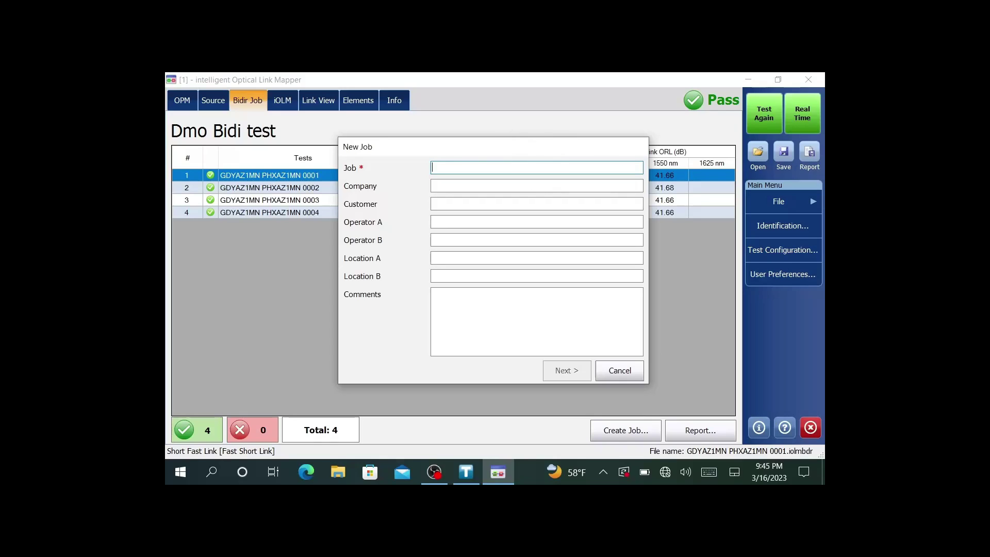
left_click(543, 171)
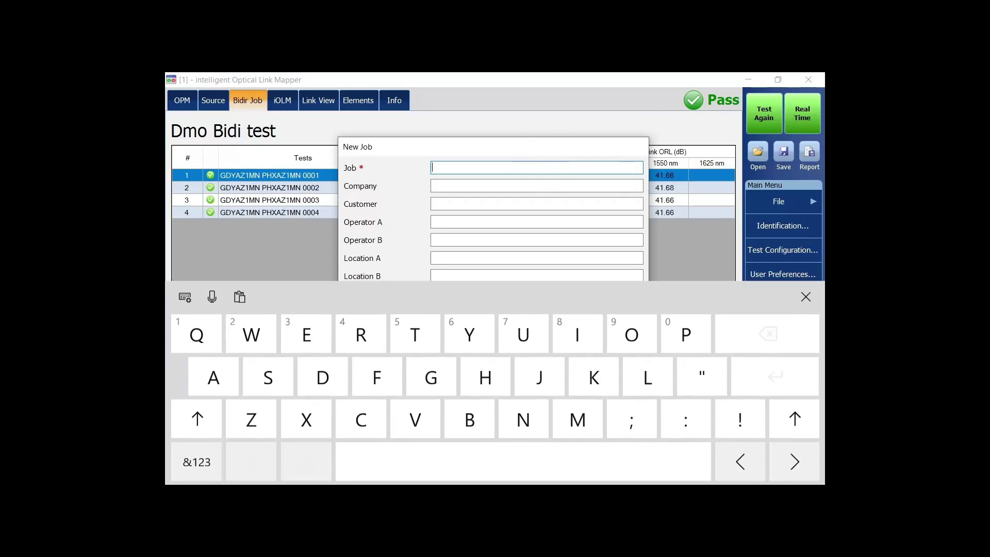
left_click(196, 417)
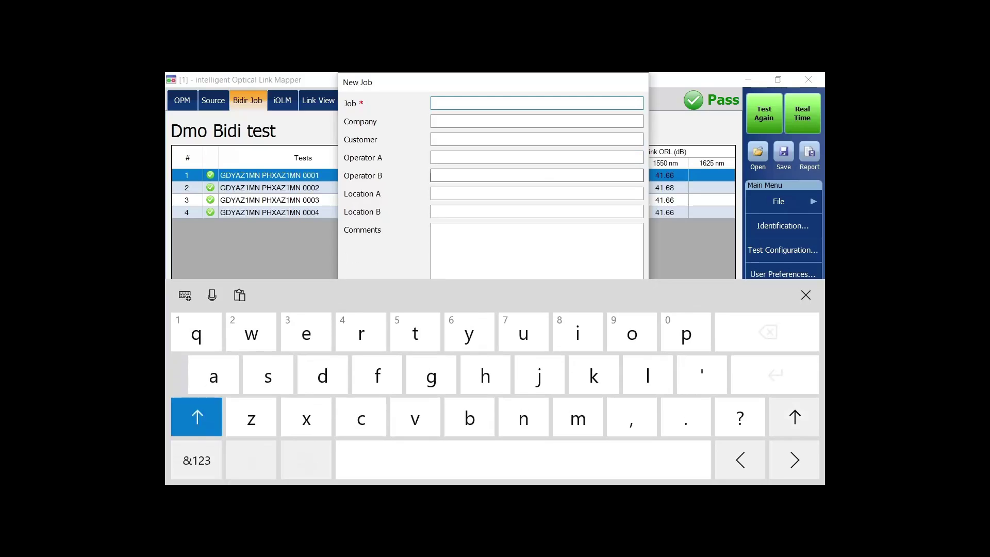
left_click(197, 417)
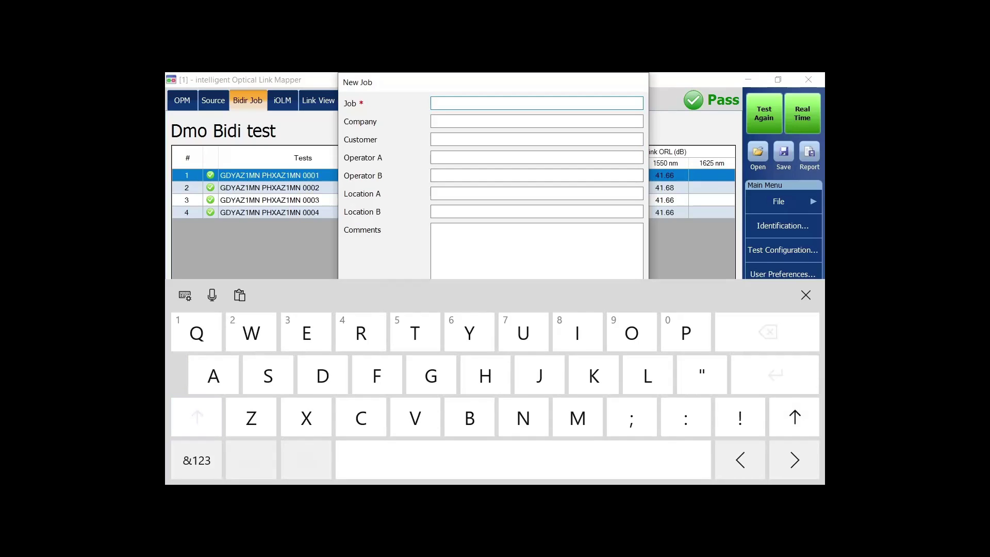
type("De")
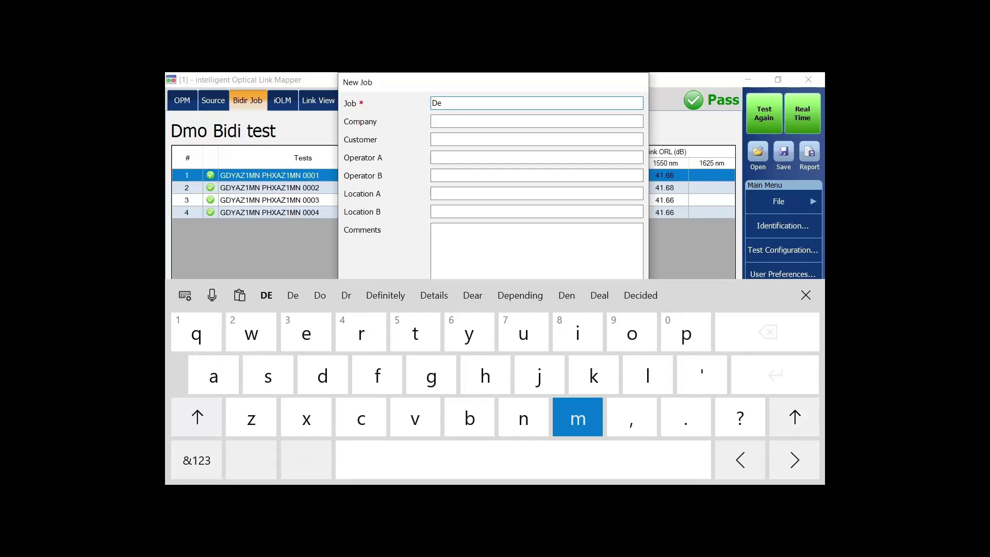
type("mo")
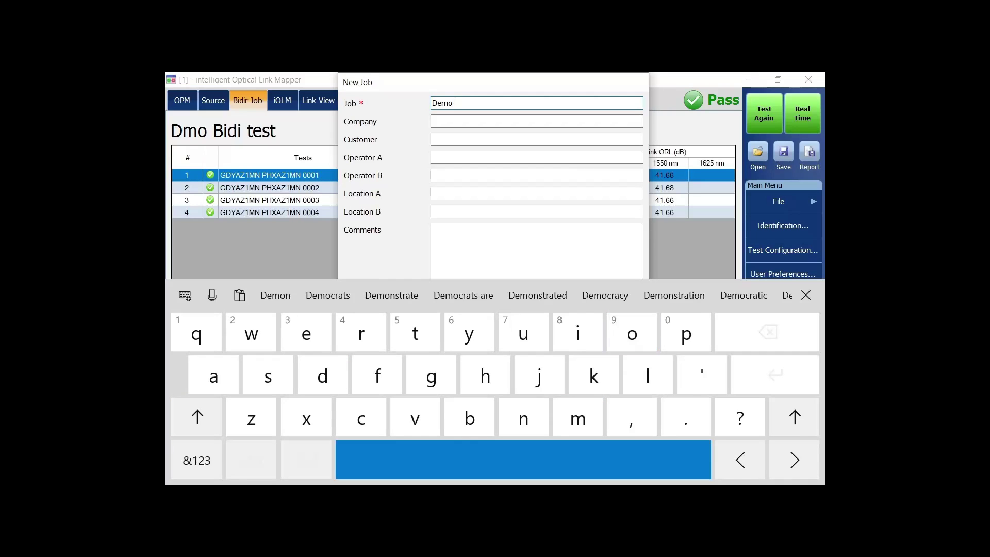
type(" b")
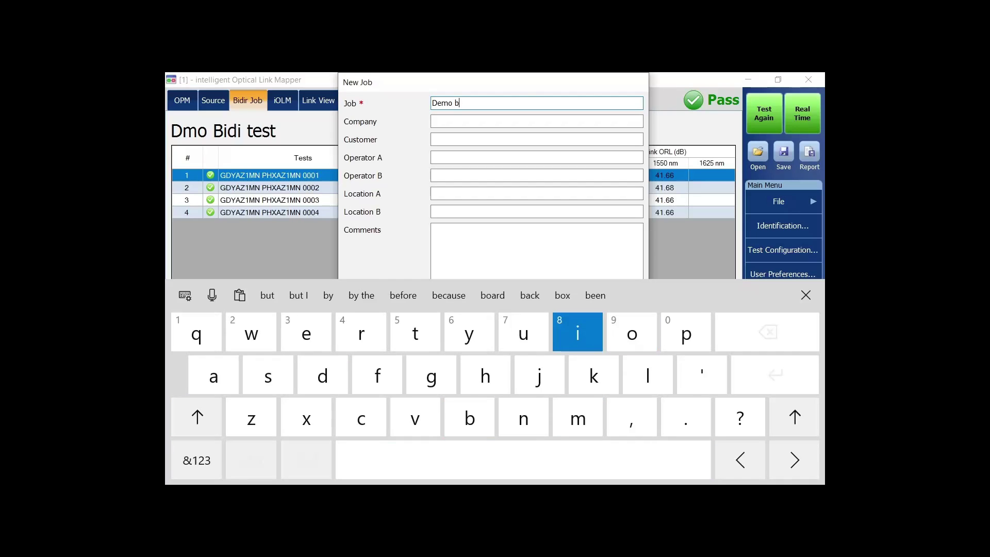
type("idi")
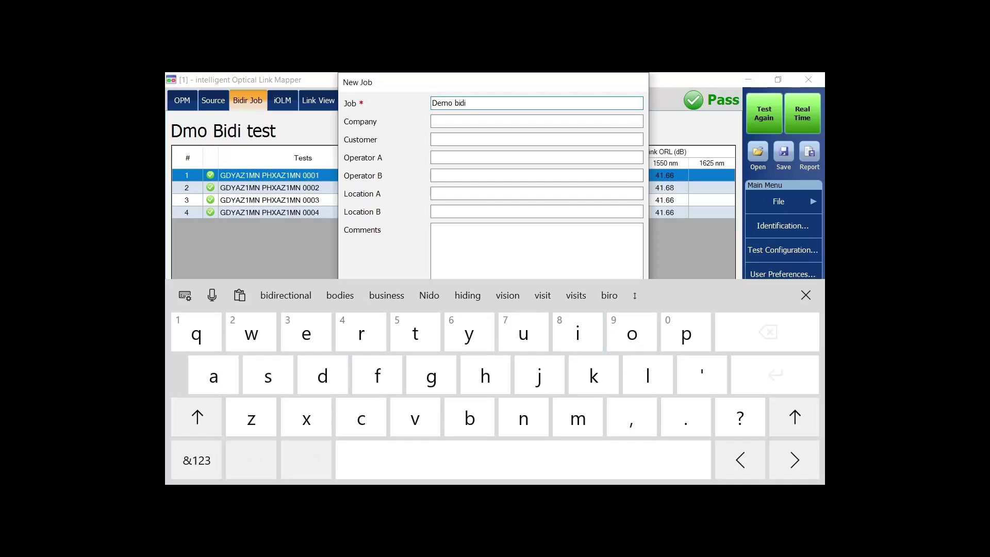
left_click(806, 296)
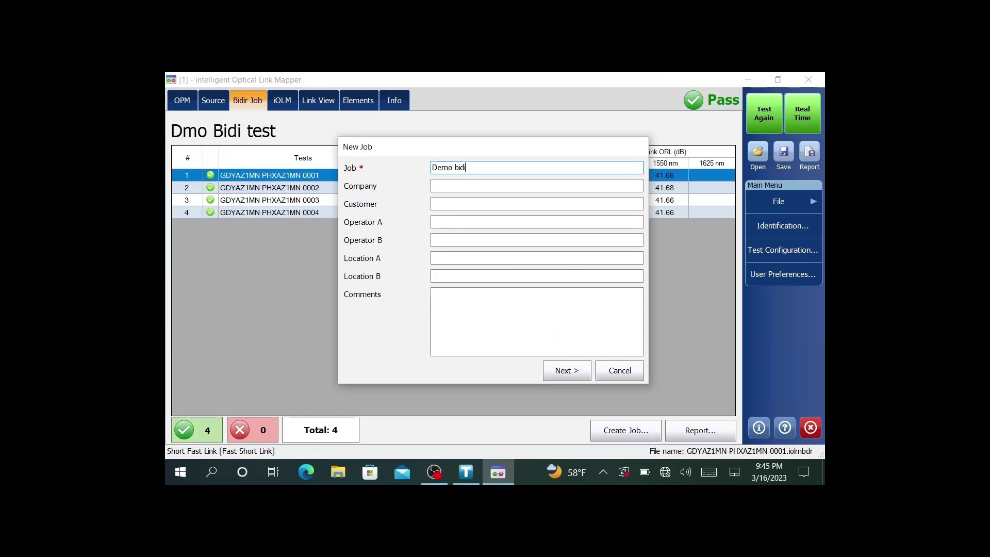
left_click(566, 371)
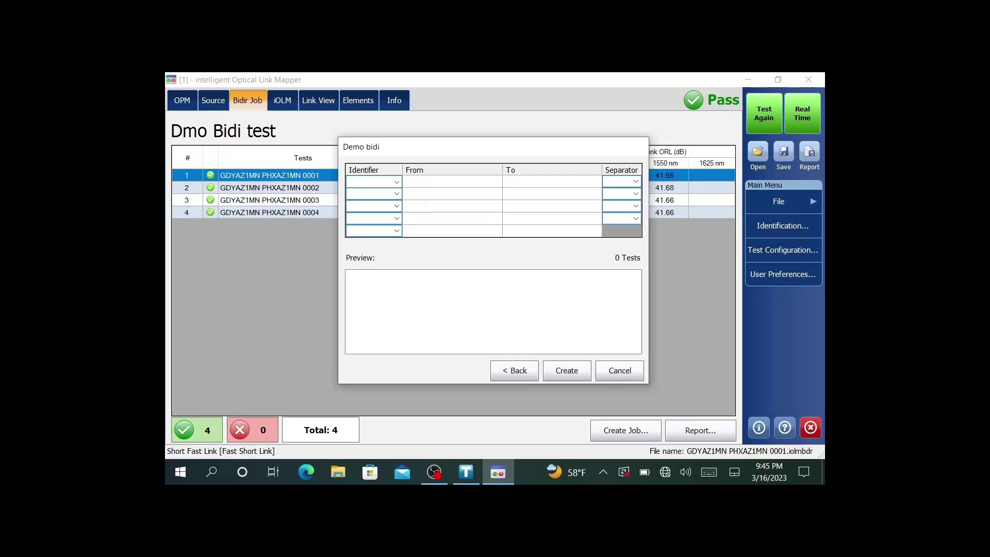
- Set the first three identifiers of the job to Location A, Location B and Fiber ID
left_click(370, 181)
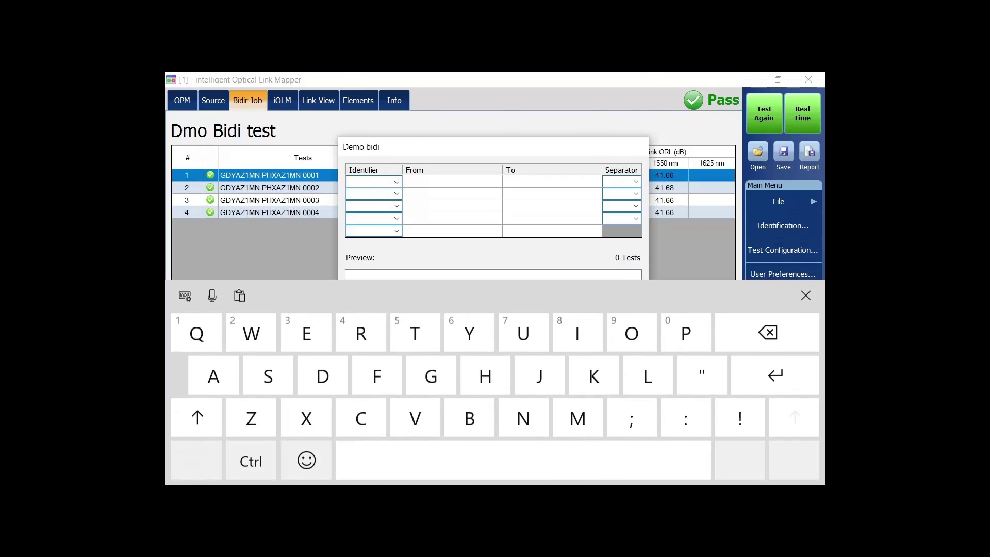
type("Loc")
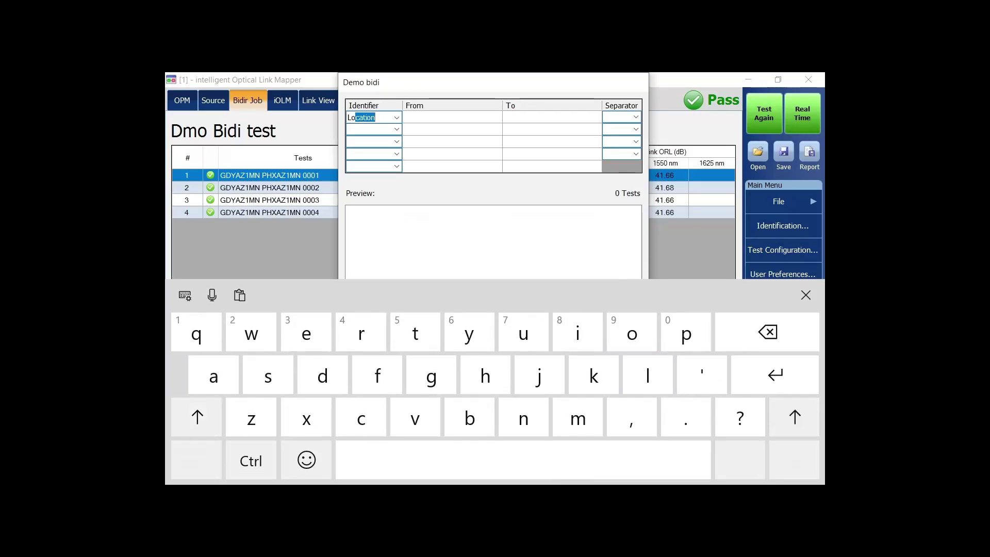
type("ation A")
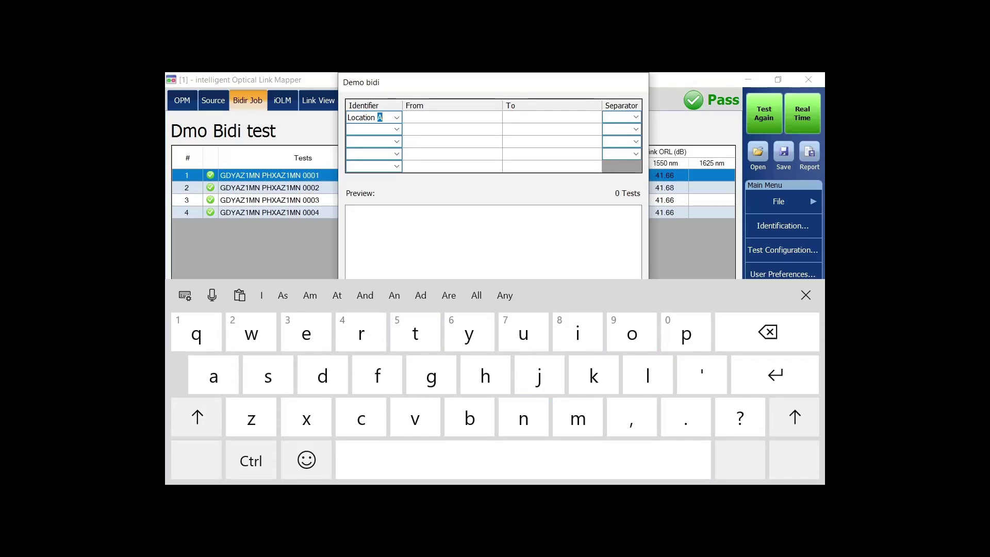
left_click(453, 117)
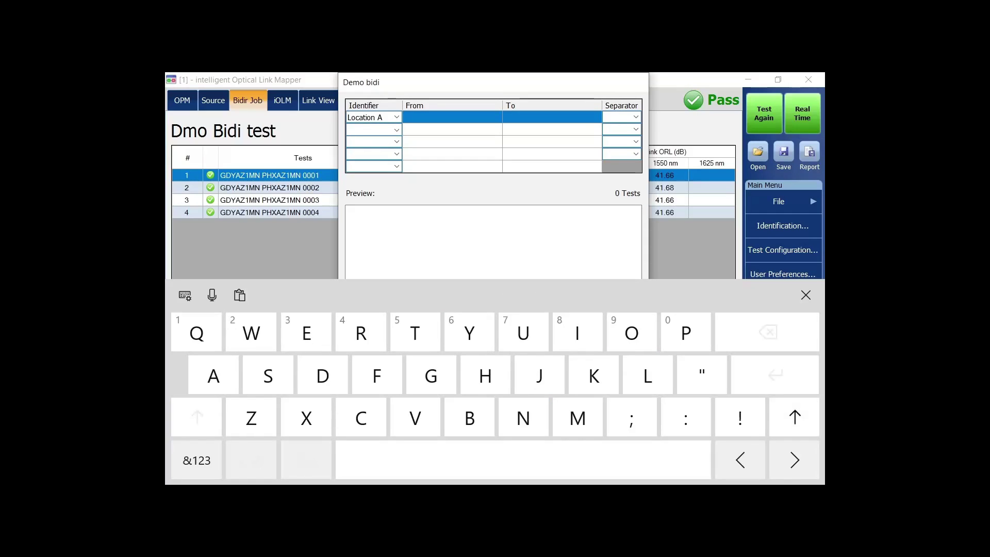
type("Locat")
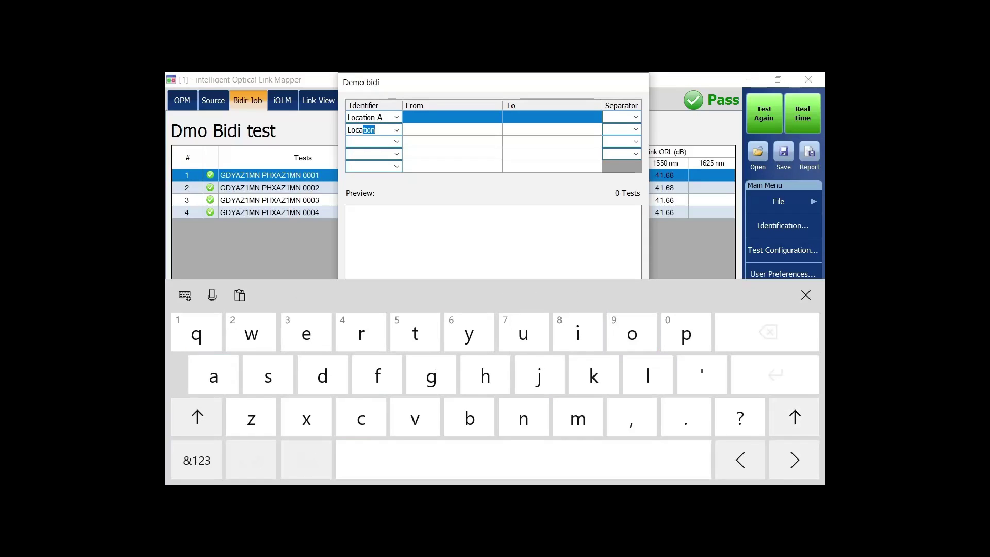
type("ion ")
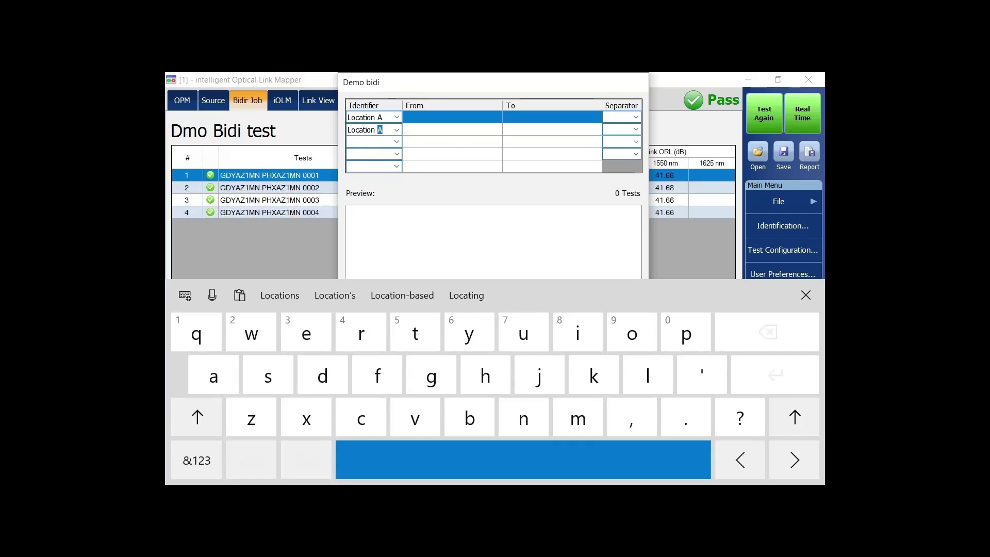
type("B")
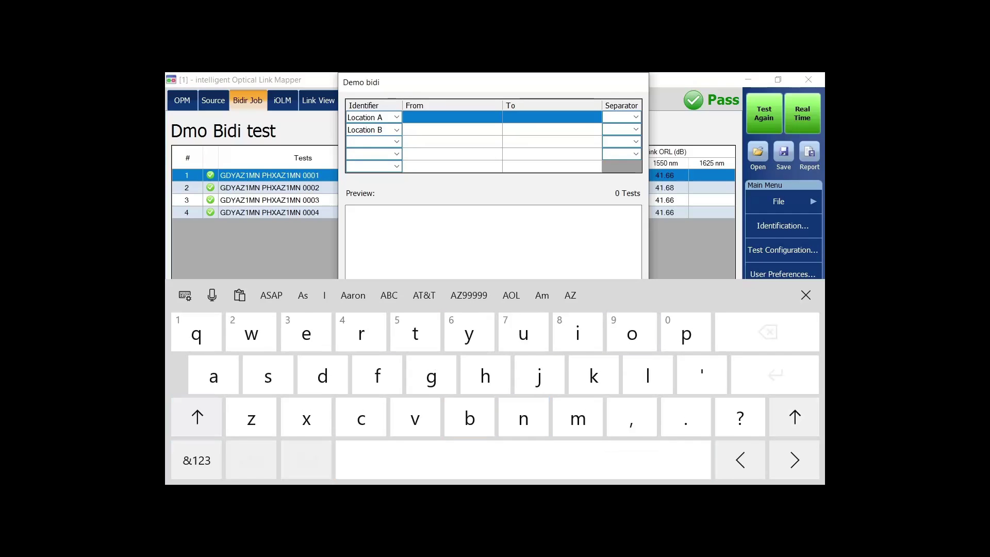
left_click(374, 142)
type("Fiber ID")
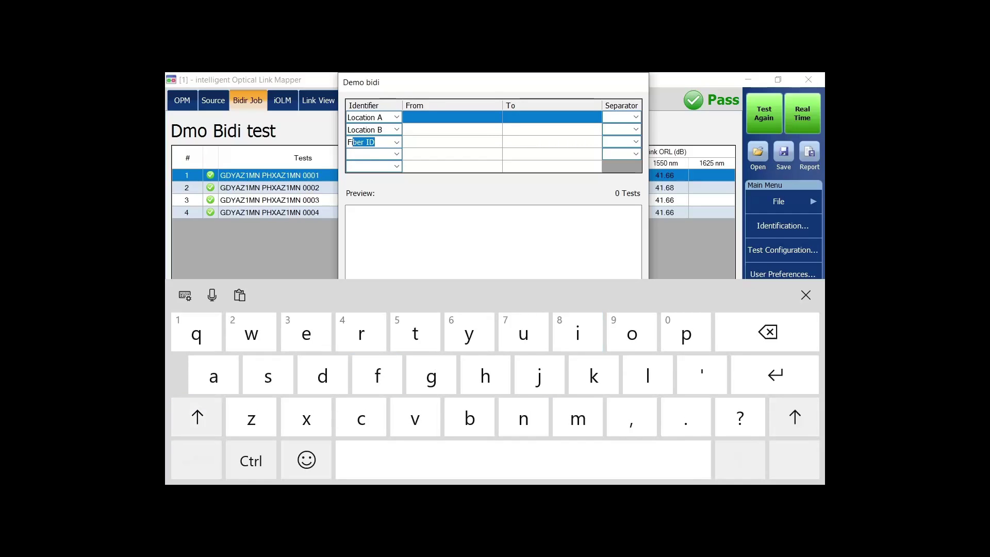
left_click(468, 140)
key("shift")
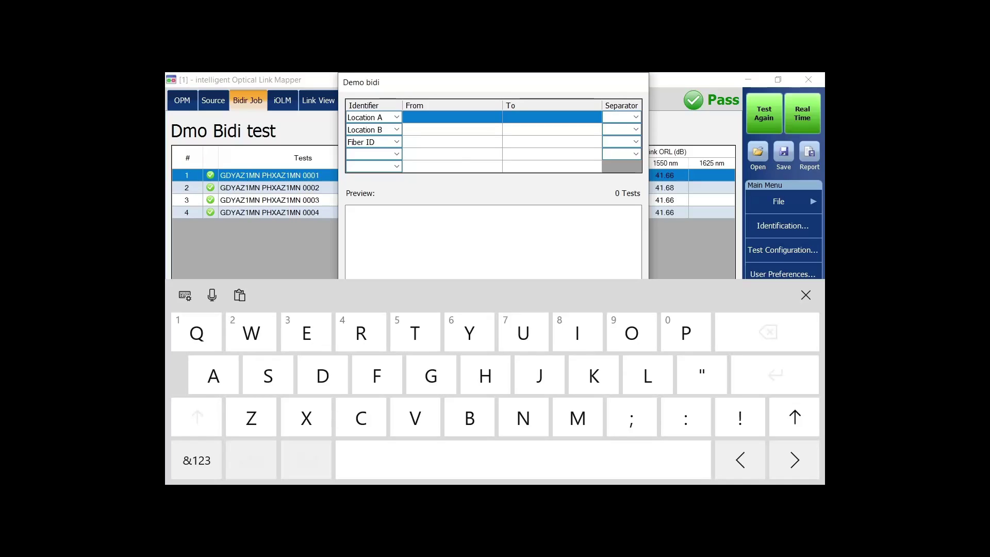
type("G")
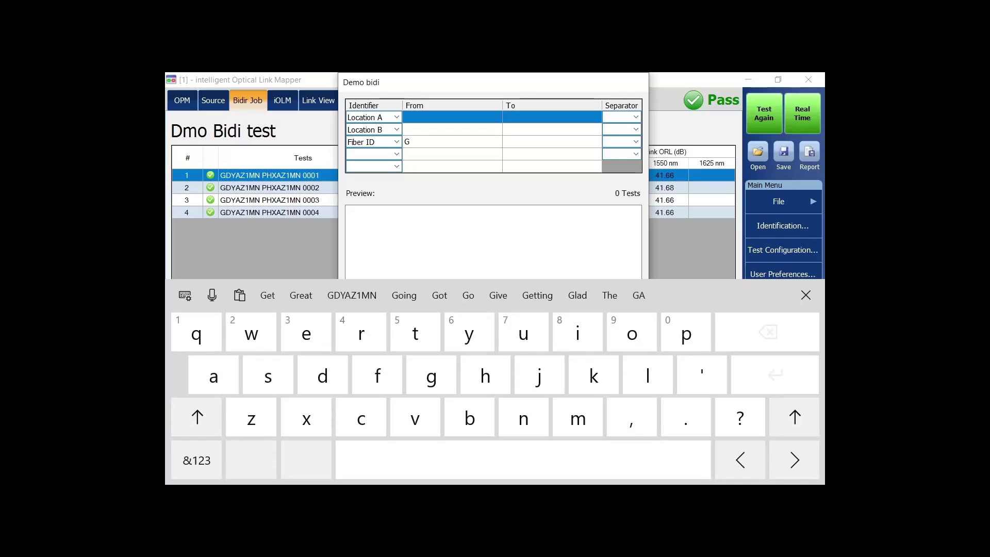
left_click(197, 417)
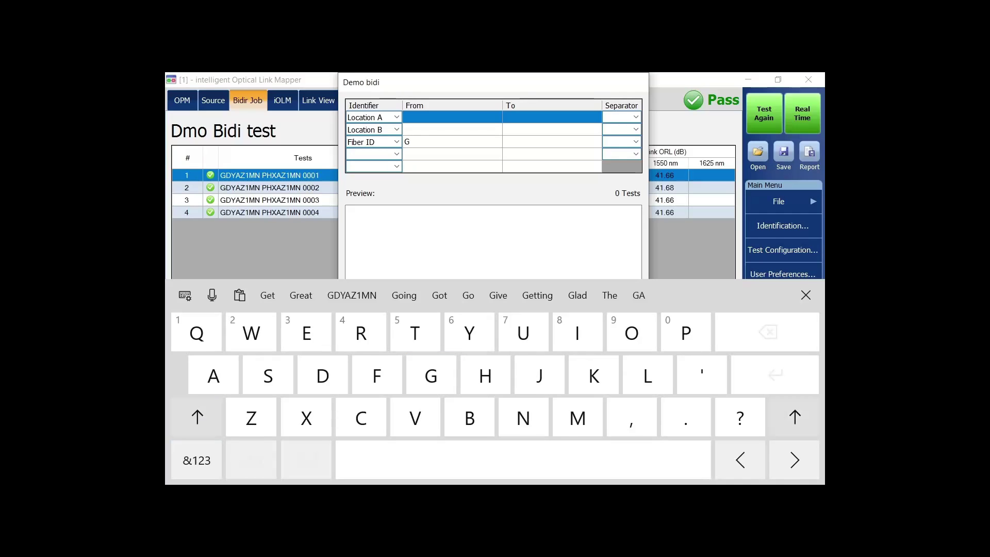
type("D")
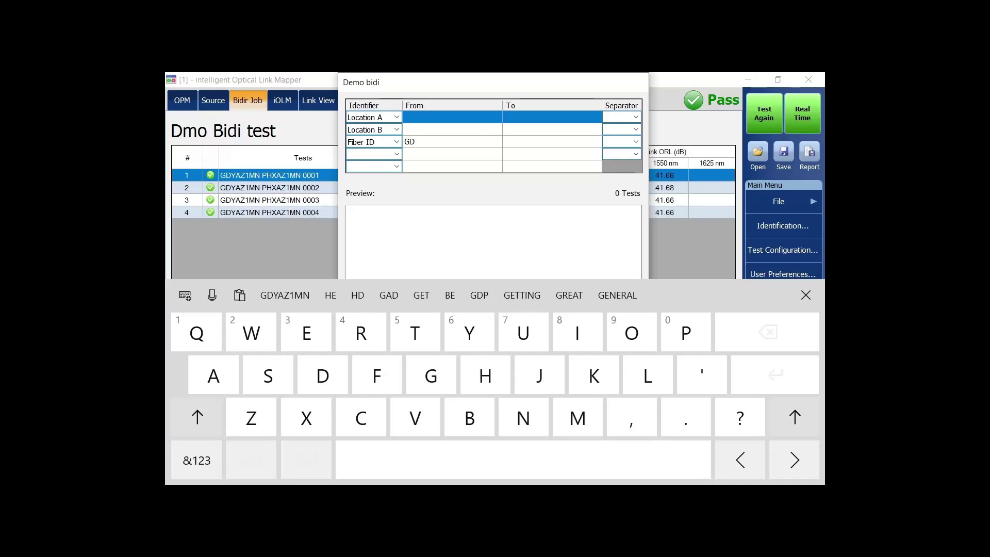
key("BackSpace")
key("BackSpace")
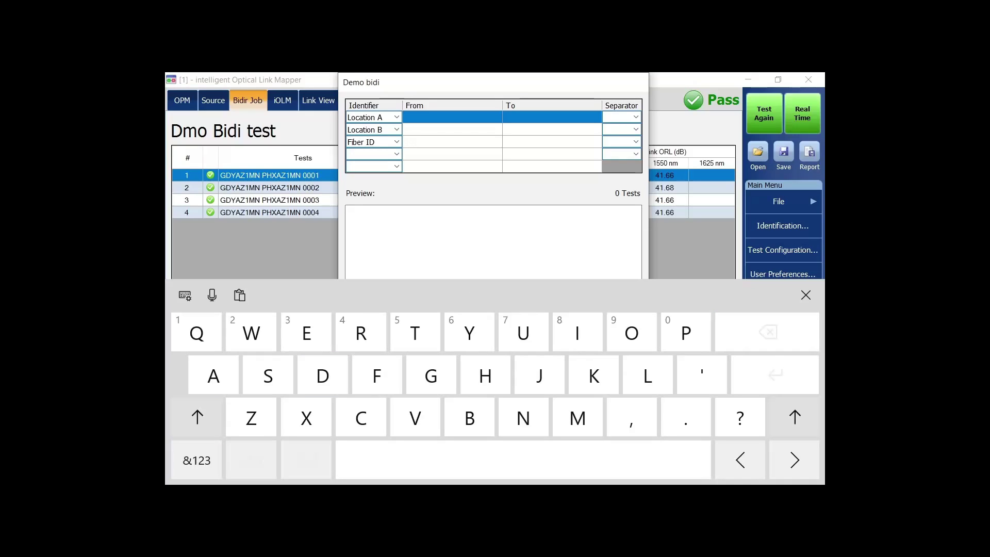
- Set the Location A identifier to GDYAZ1MN in both the From and To fields
left_click(453, 117)
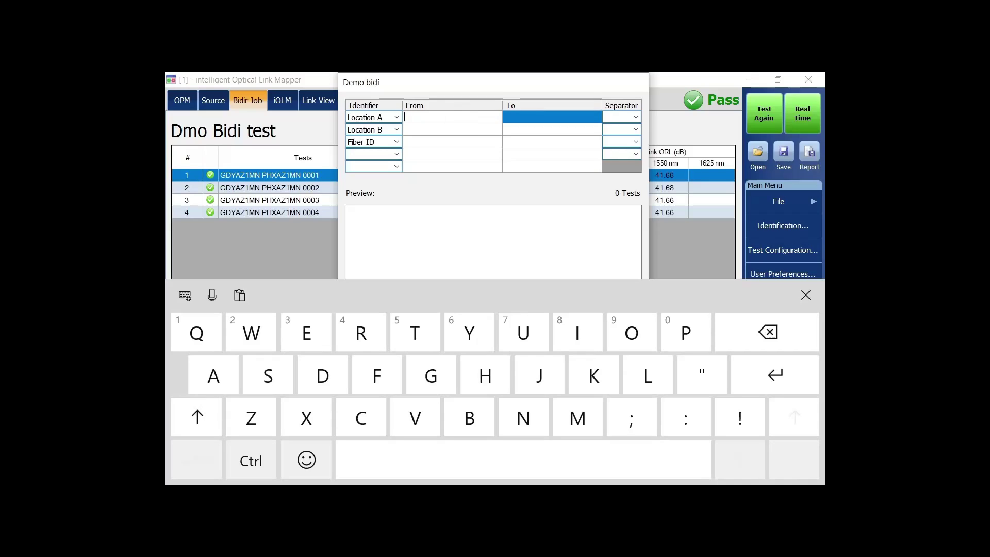
type("G")
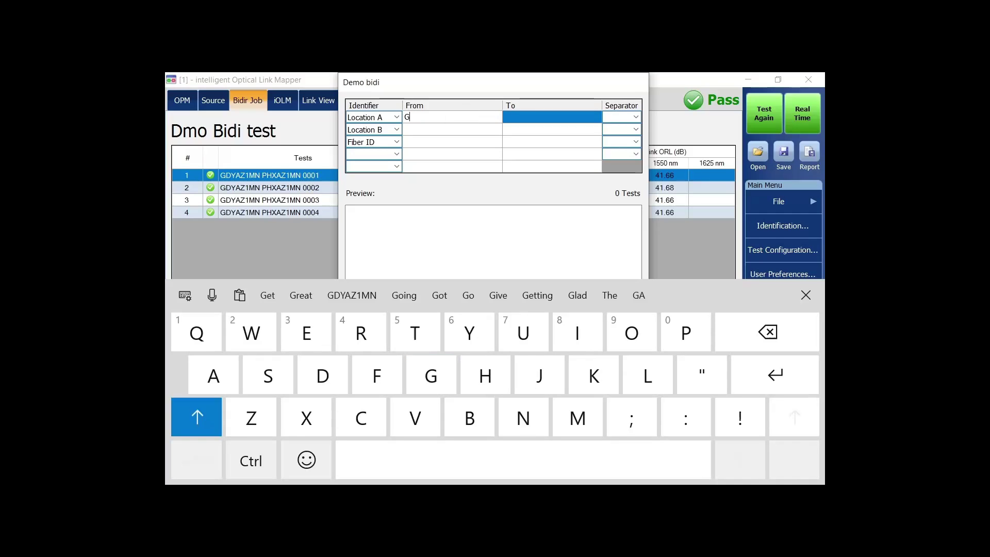
type("DYAZ1")
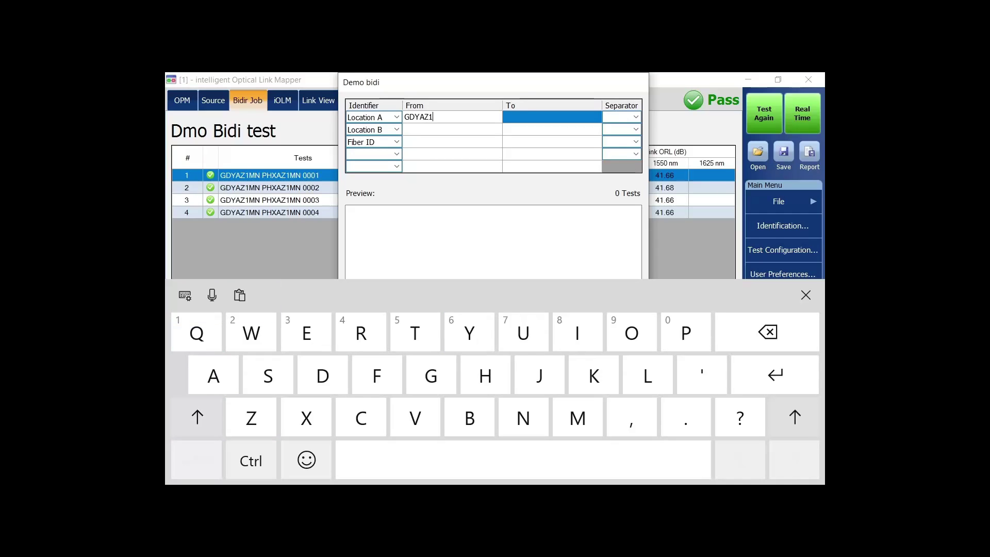
type("MN")
key("Return")
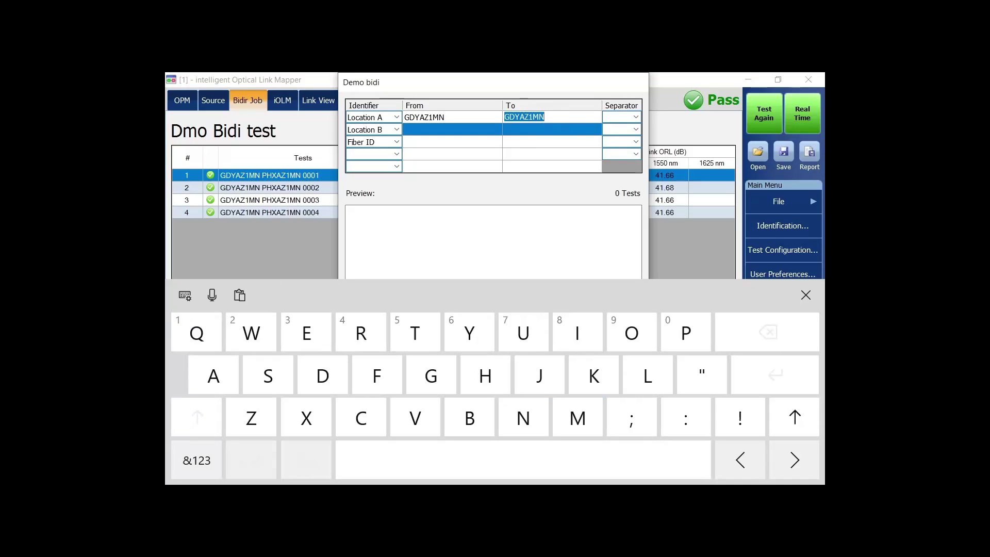
key("Return")
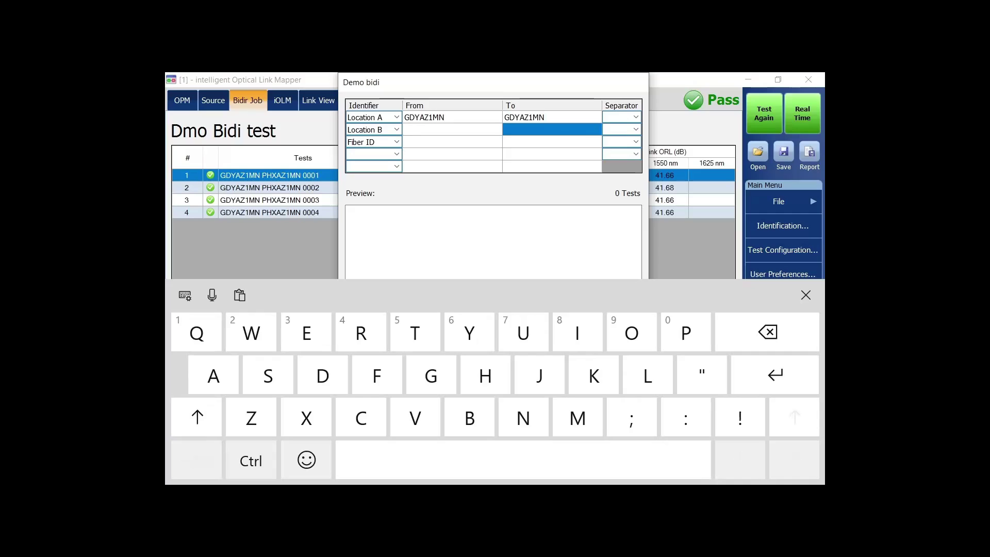
- Set the Location B identifier to PHXAZ1MN in both the From and To fields
type("P")
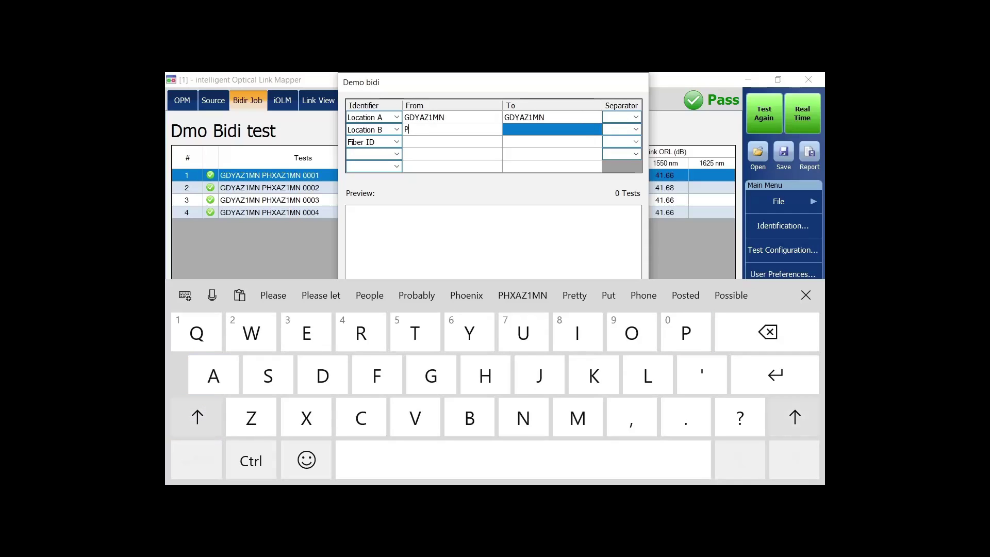
type("HXAZ")
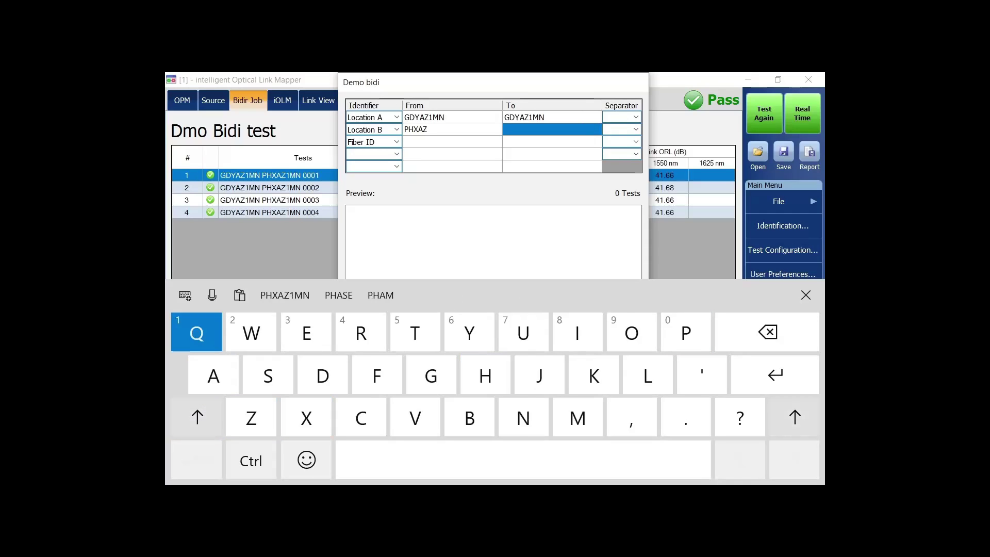
type("1MN")
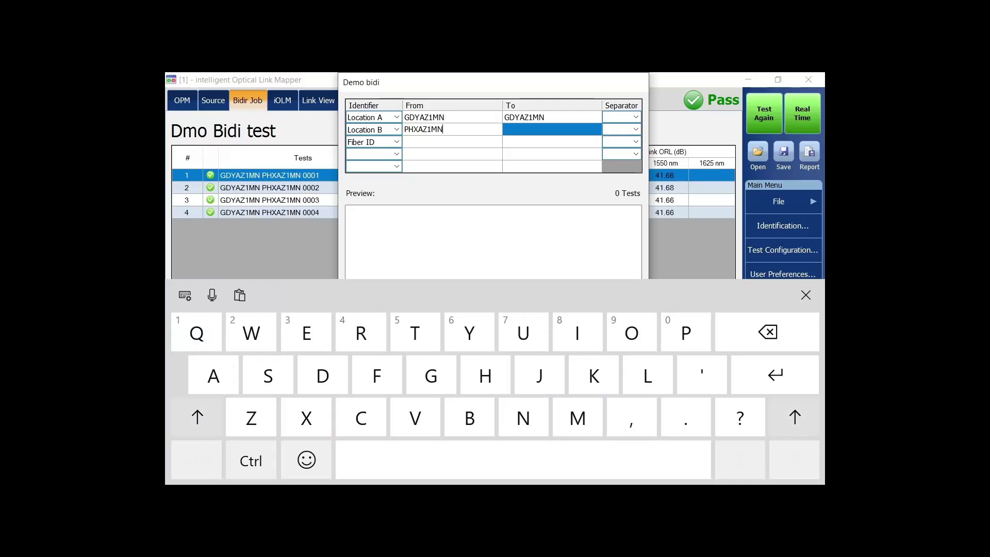
key("Return")
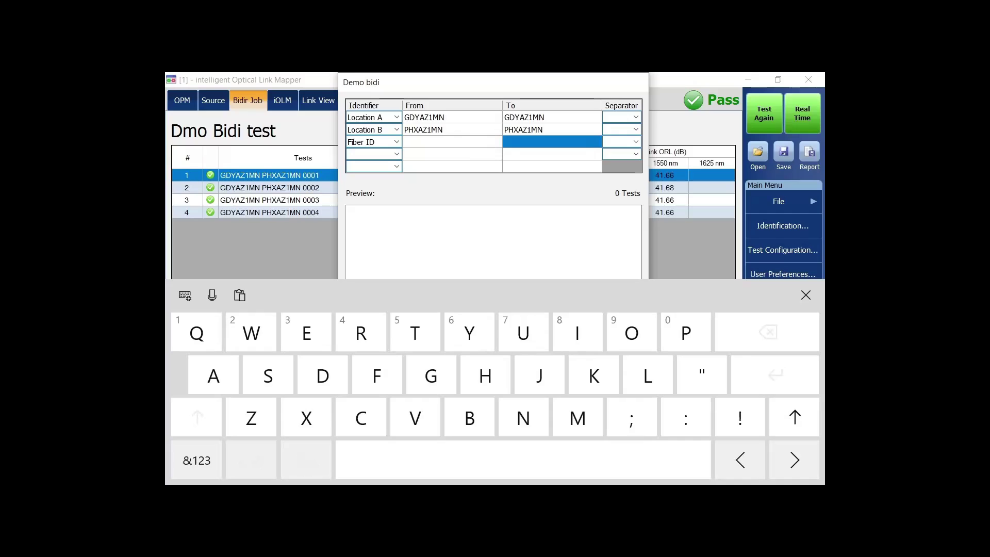
- Set the Fiber ID range from 0001 to 0003
left_click(196, 460)
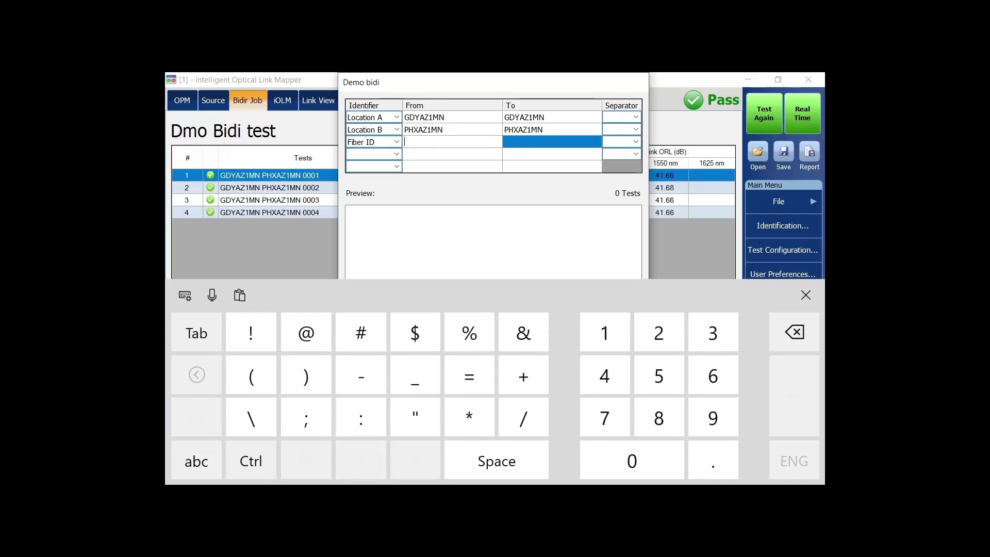
type("0001")
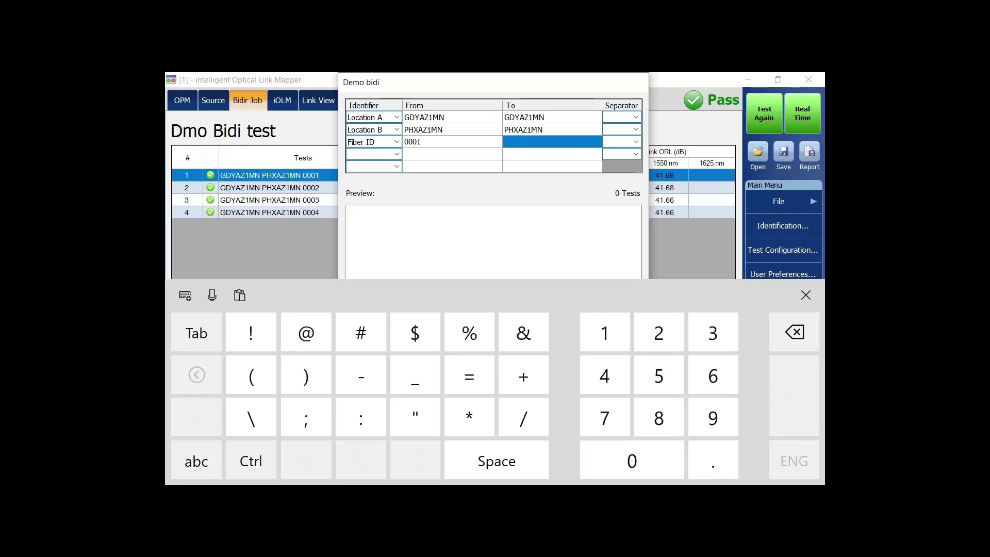
left_click(552, 142)
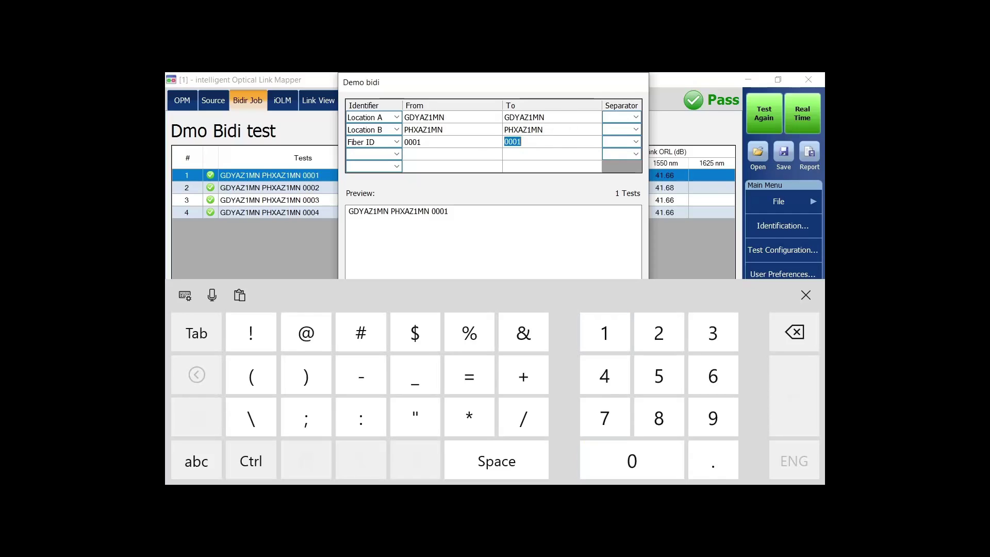
key("BackSpace")
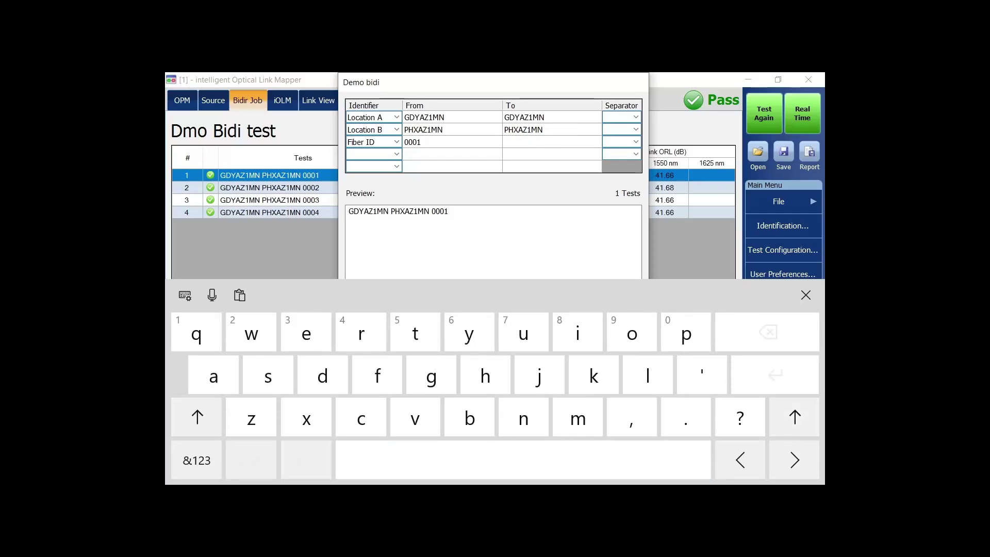
key("BackSpace")
left_click(196, 460)
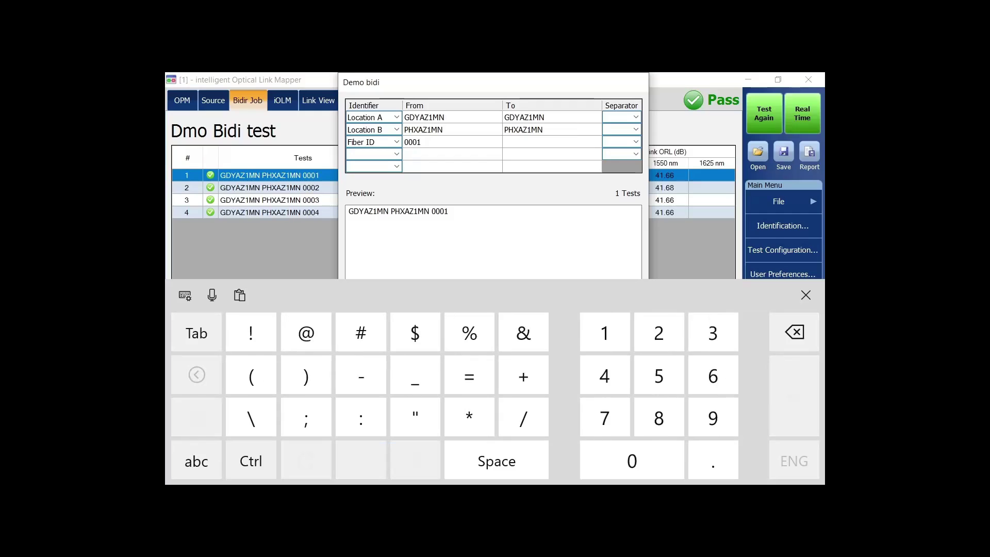
type("0003")
- Check the available identifier separators without choosing one, and create the Demo bidi job
left_click(617, 118)
left_click(197, 461)
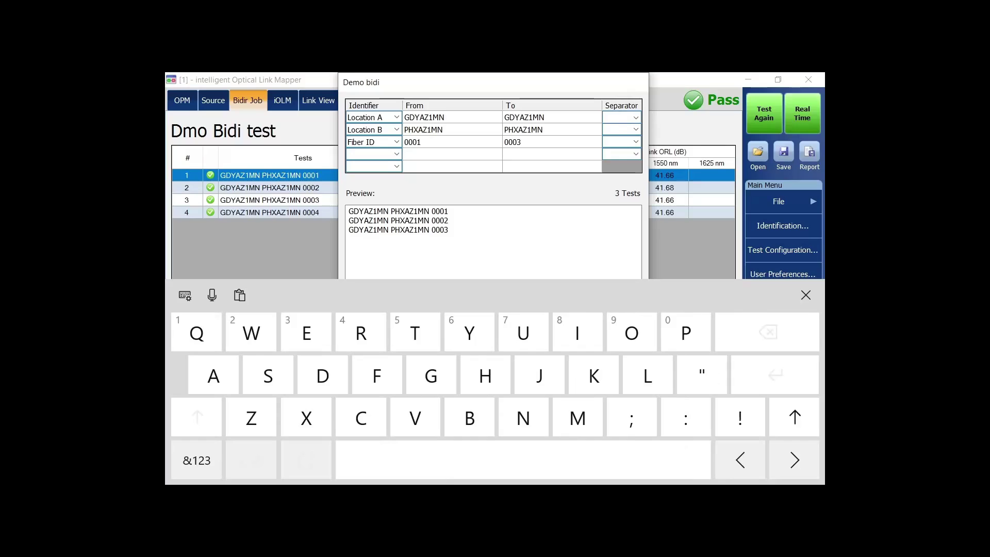
left_click(635, 130)
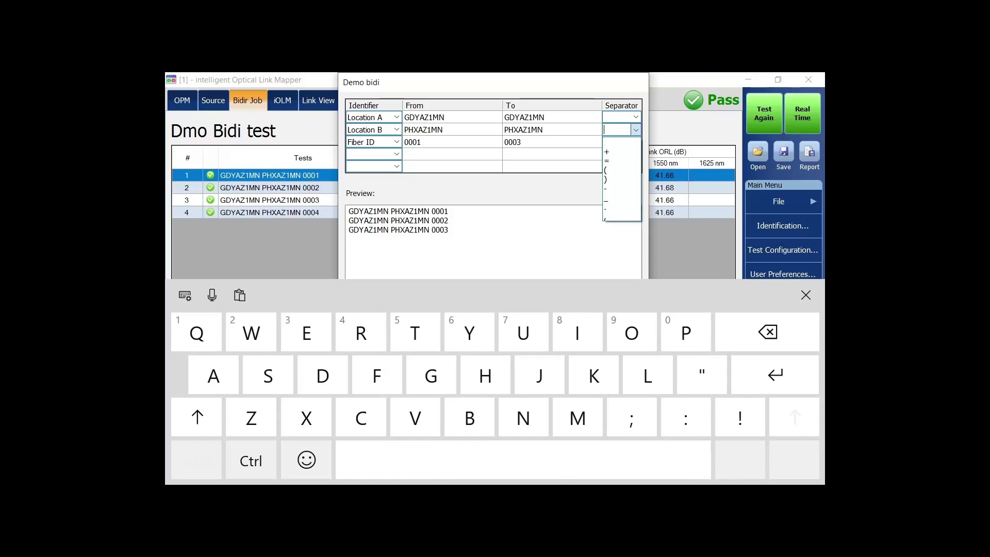
left_click(538, 212)
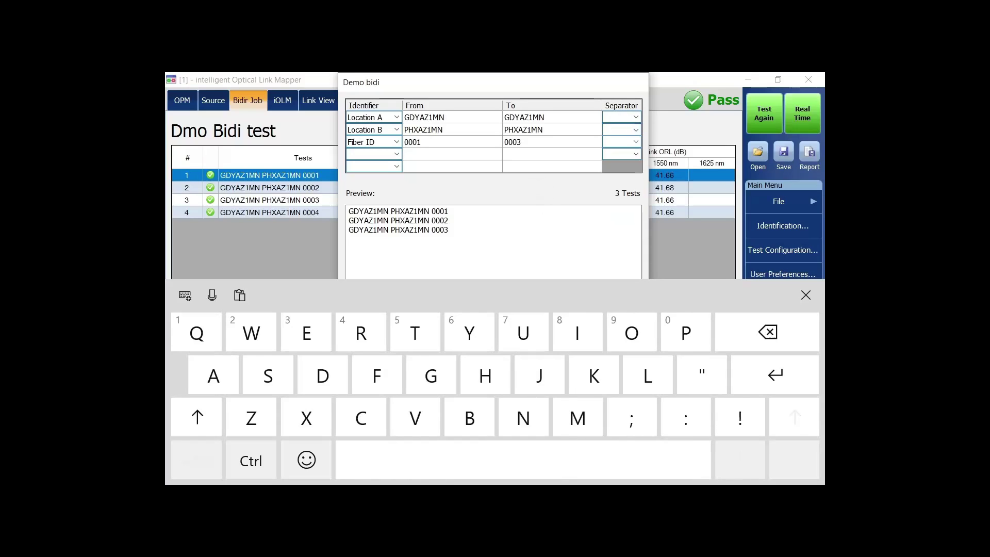
left_click(488, 232)
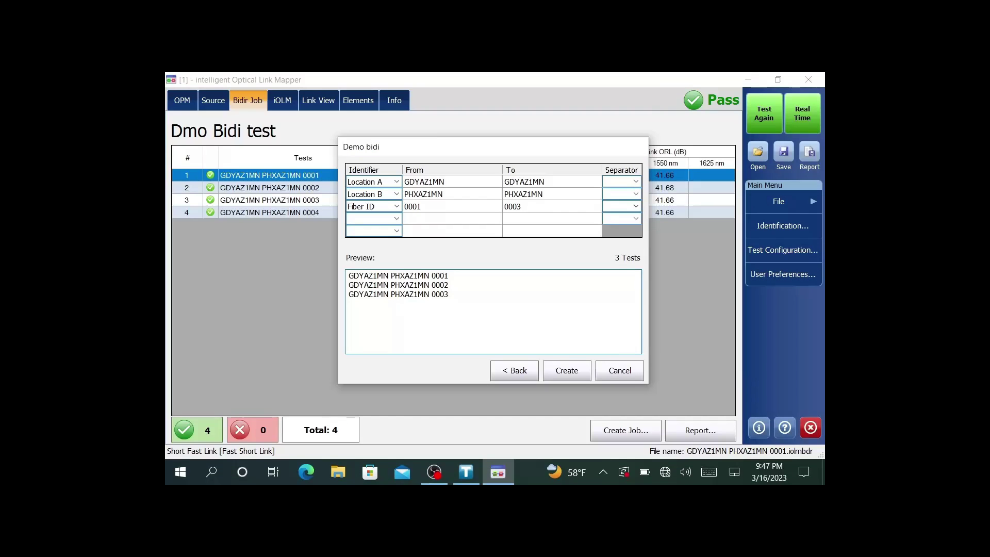
left_click(567, 371)
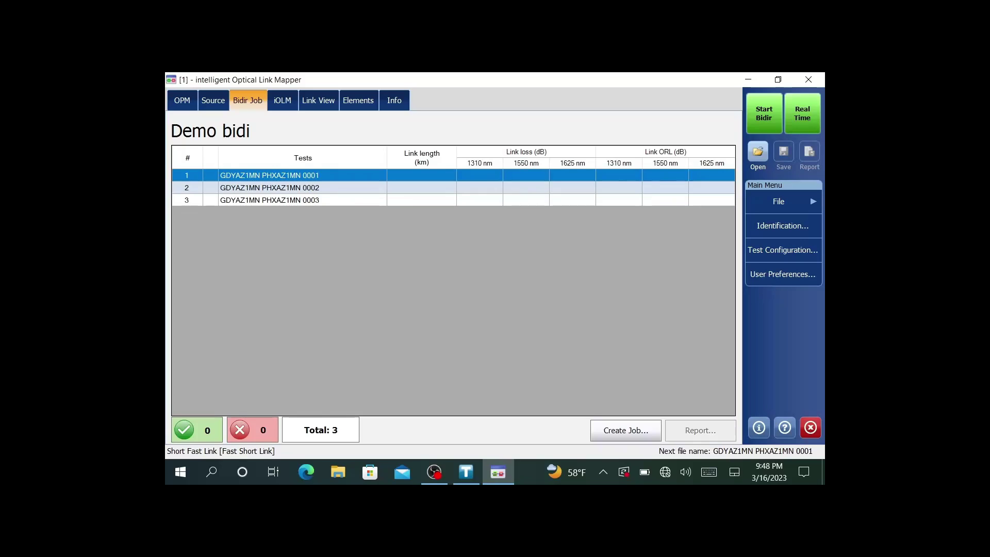
- Run the bidirectional test on fiber 0001 and examine elements 2 through 6 of its link result one by one
left_click(282, 101)
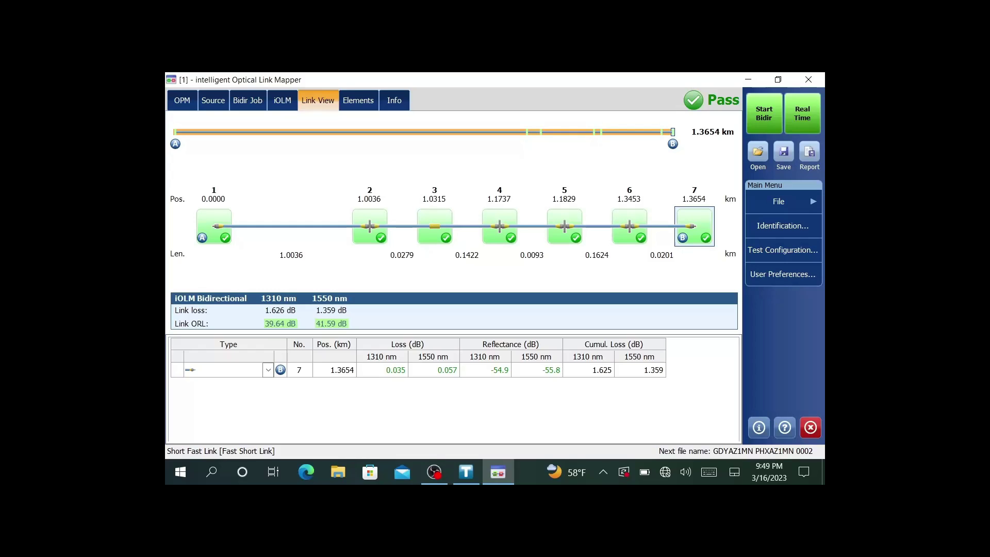
left_click(370, 226)
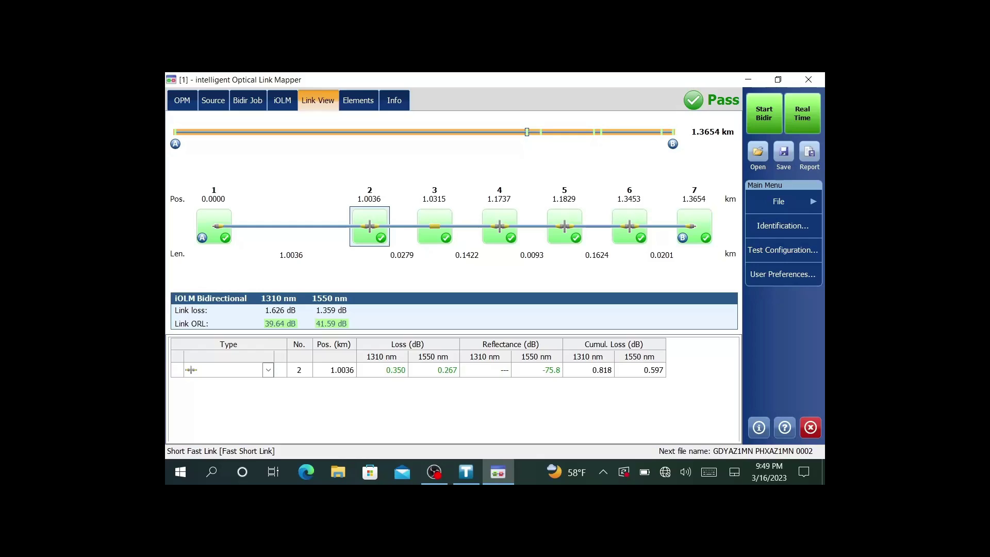
left_click(435, 227)
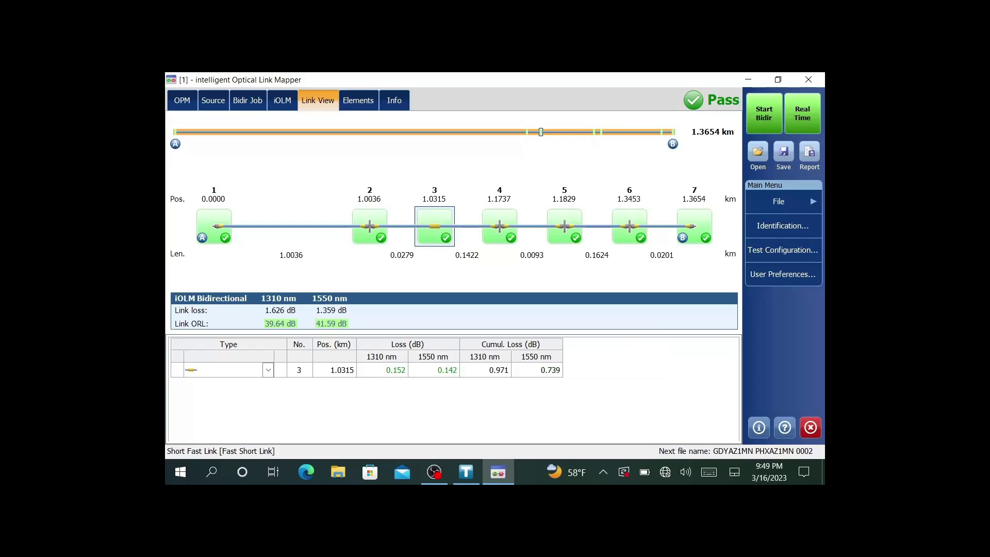
left_click(499, 220)
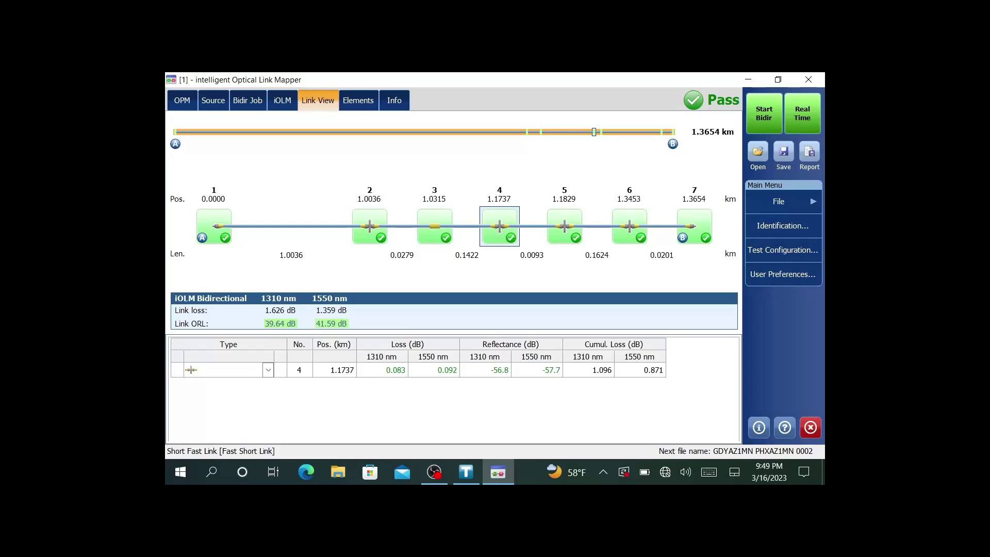
left_click(564, 225)
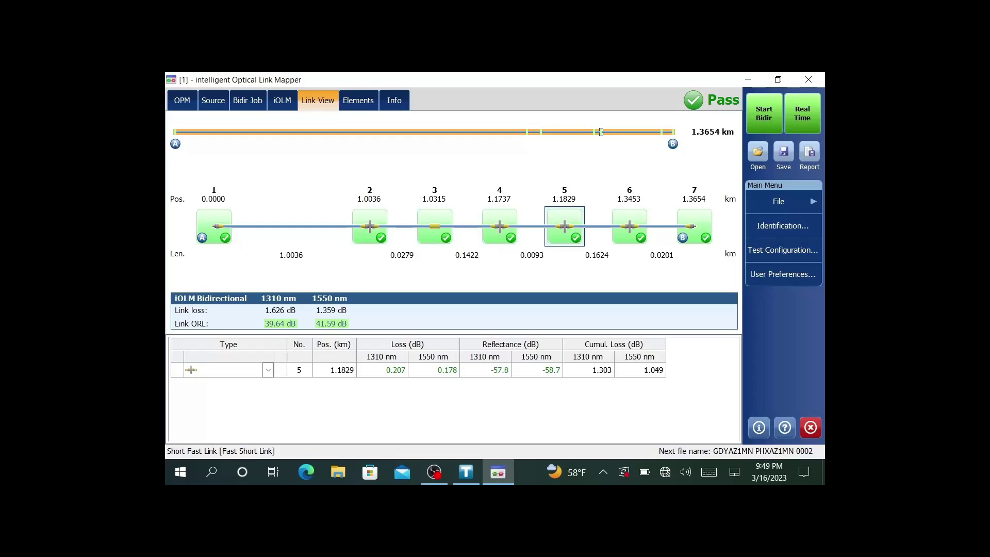
left_click(629, 226)
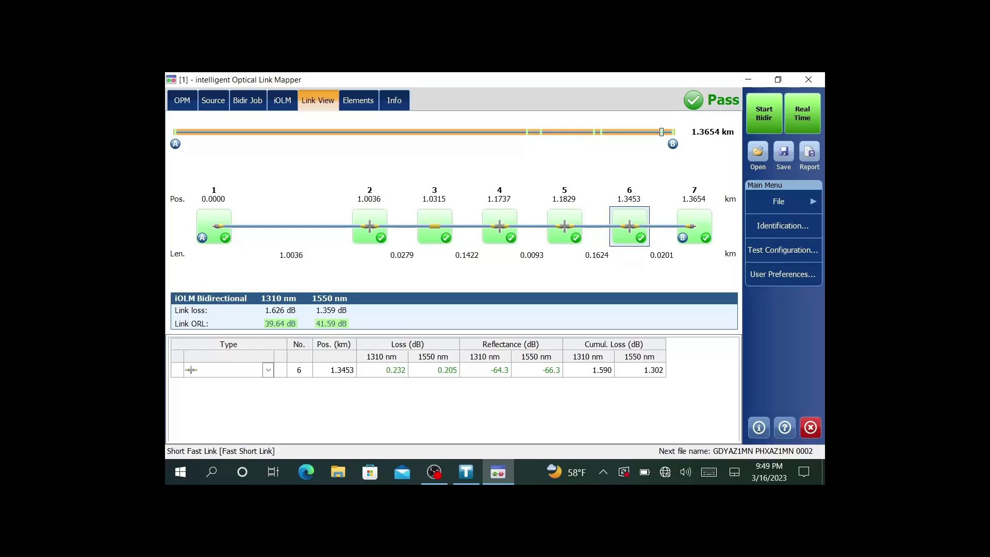
- Return to the job's test list and run the bidirectional tests for fibers 0002 and 0003
left_click(247, 100)
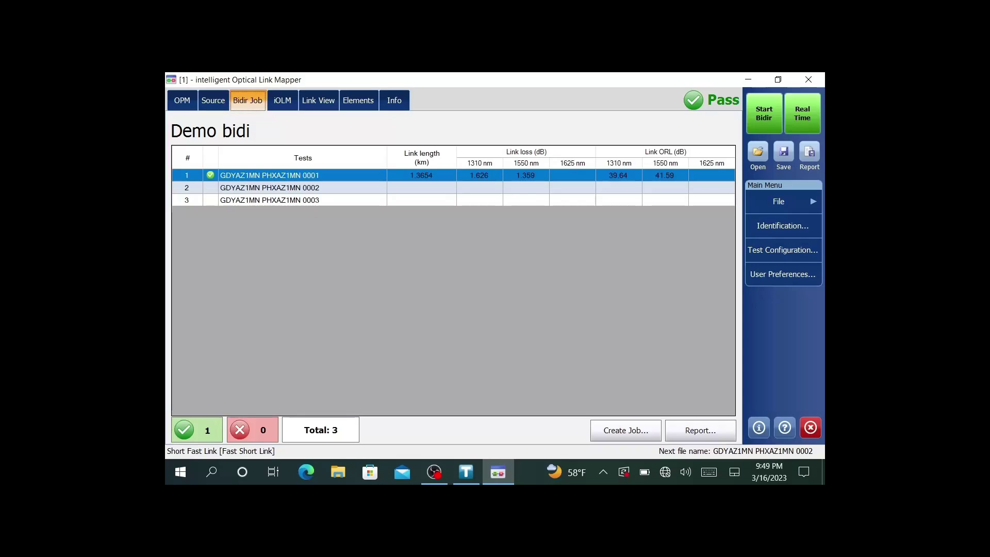
left_click(783, 152)
left_click(765, 122)
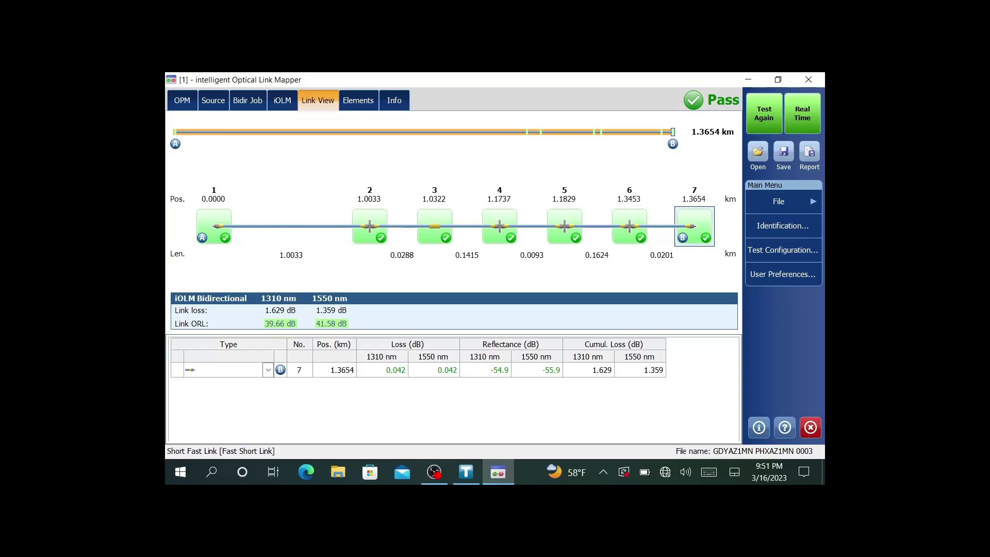
- Return to the job's test list, save the fiber 0003 measurement, and select the fiber 0002 test
left_click(248, 101)
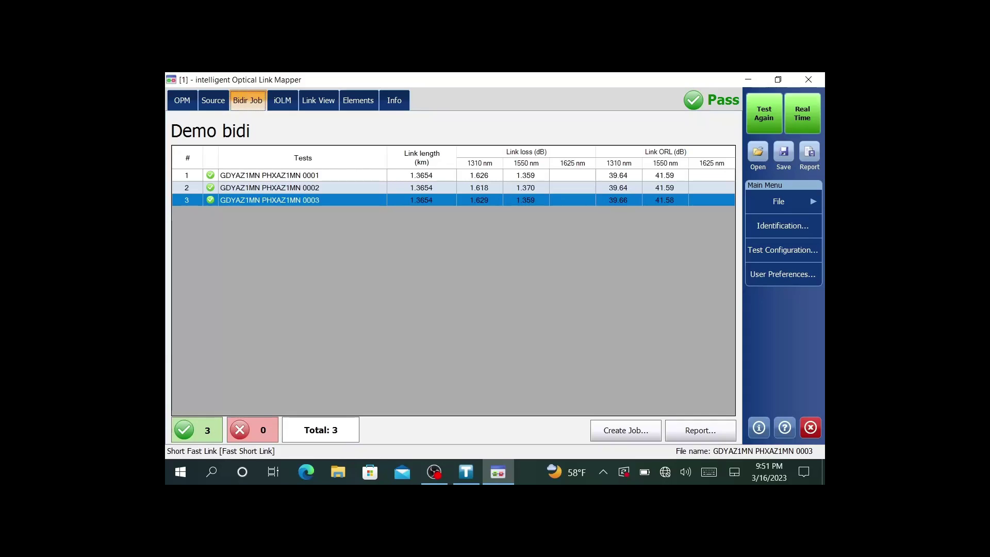
left_click(784, 151)
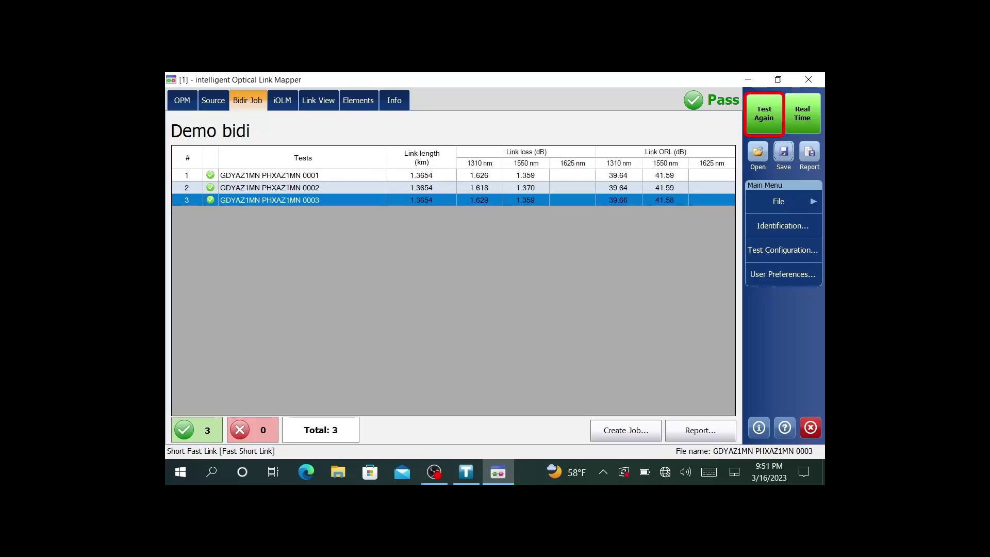
left_click(438, 188)
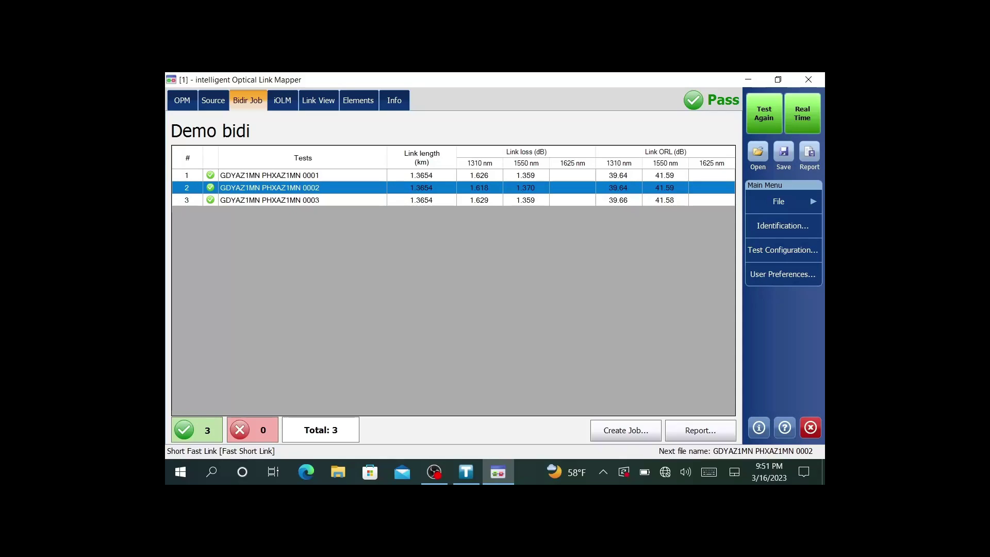
- Generate the job summary PDF for the Demo bidi job, as well as the batch of individual bidirectional test PDF reports
left_click(700, 430)
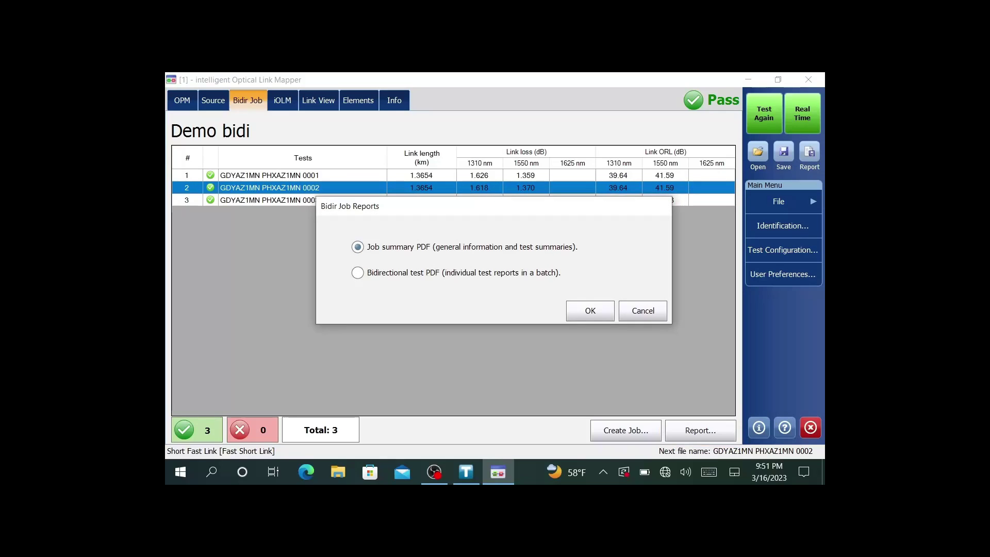
left_click(591, 311)
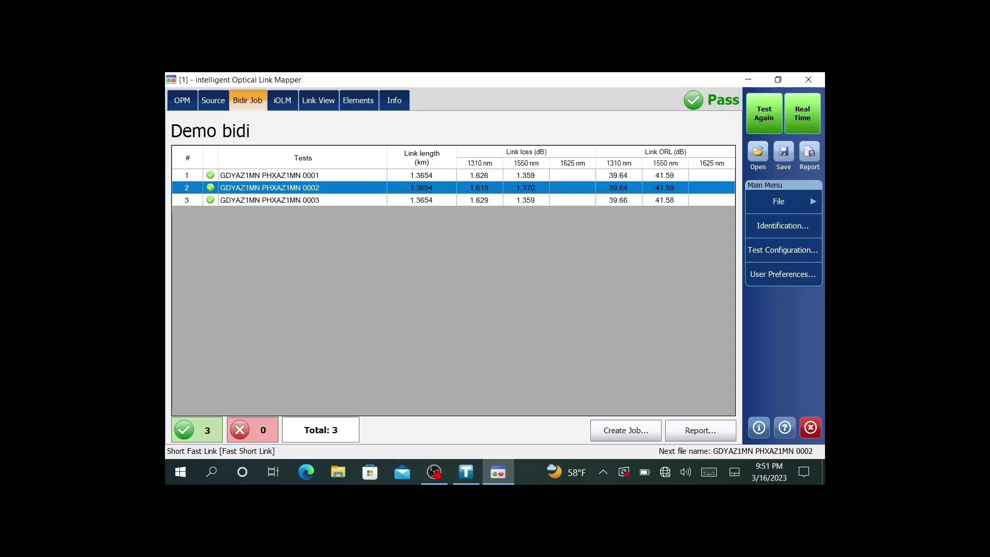
left_click(701, 430)
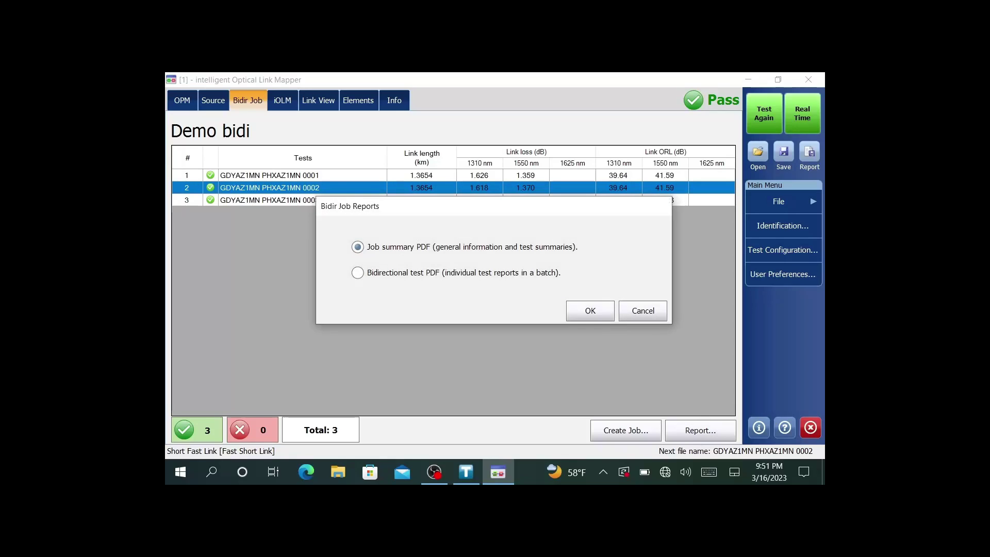
left_click(358, 273)
key("Return")
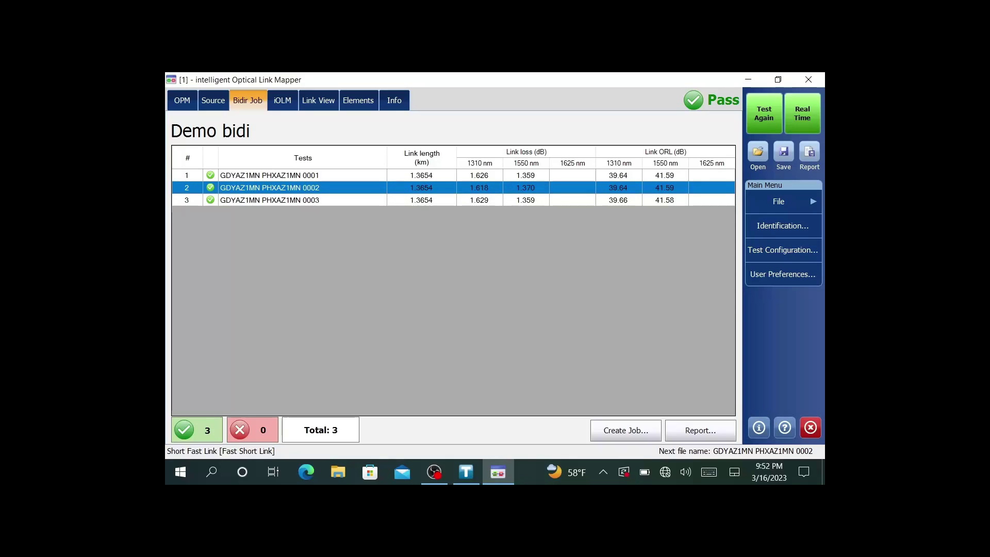
- Switch to File Explorer and open the Demo bidi folder inside the iOLM folder of Documents
left_click(338, 472)
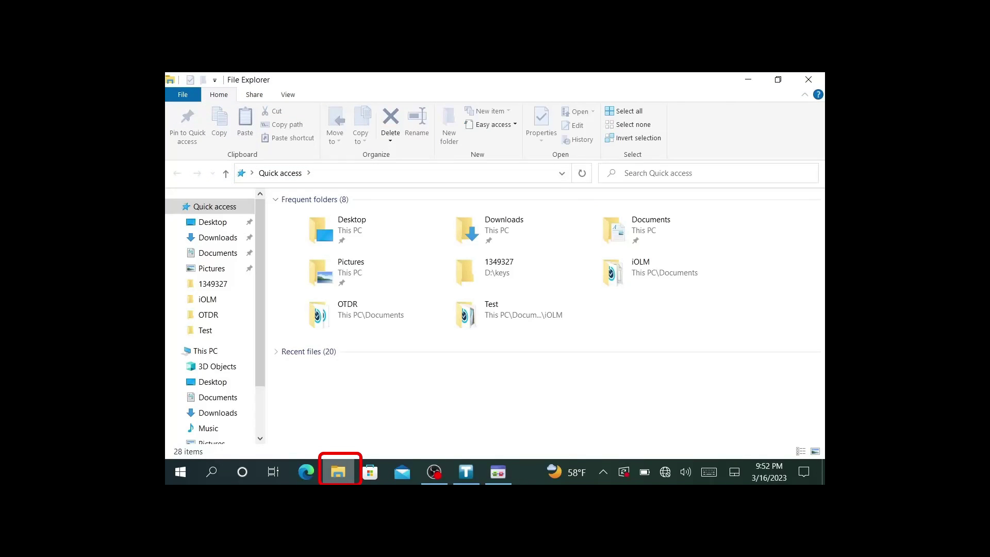
left_click(217, 253)
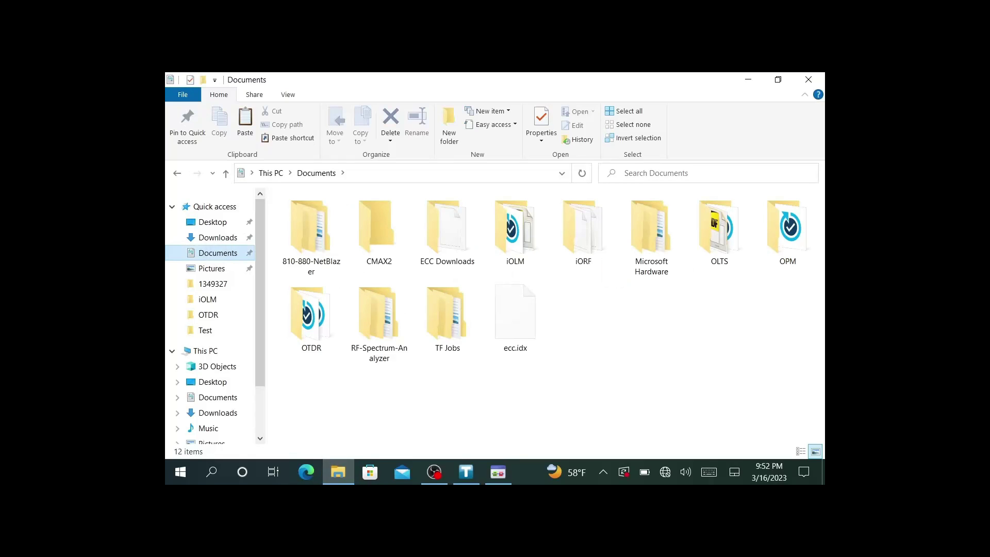
double_click(514, 230)
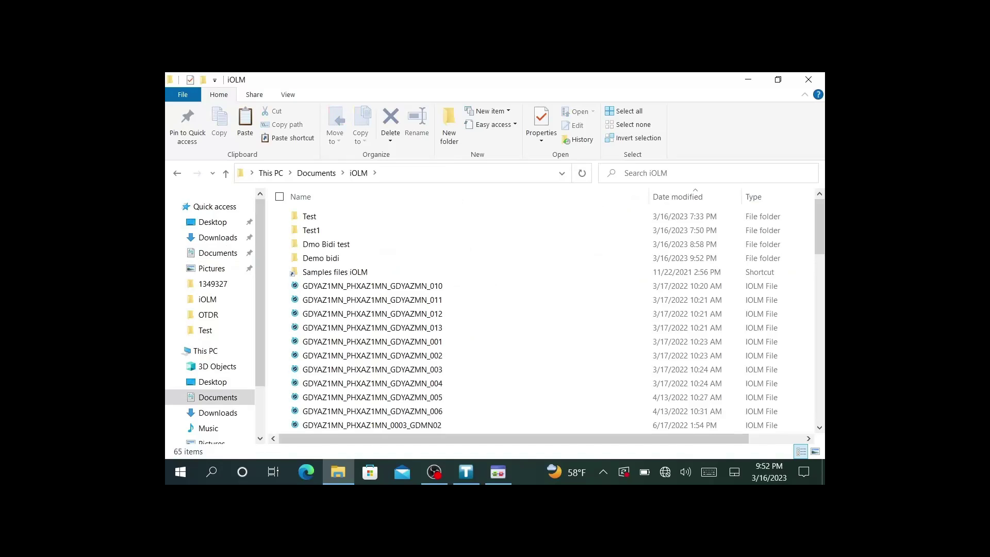
left_click(335, 272)
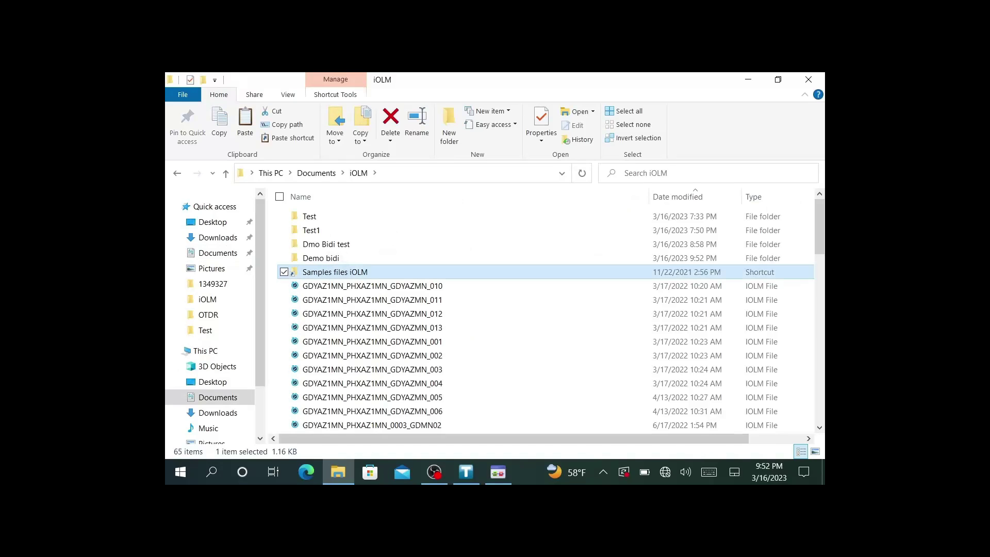
left_click(321, 258)
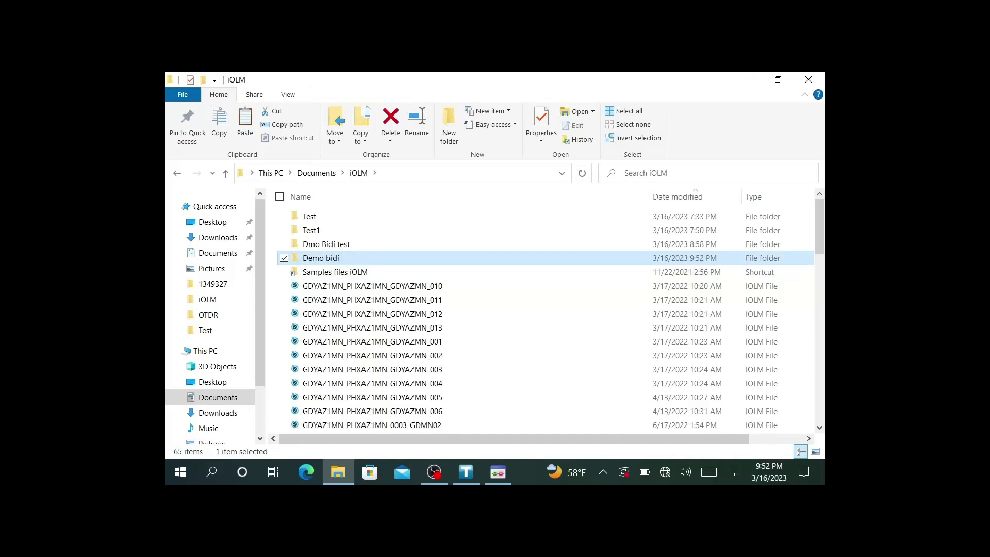
double_click(399, 256)
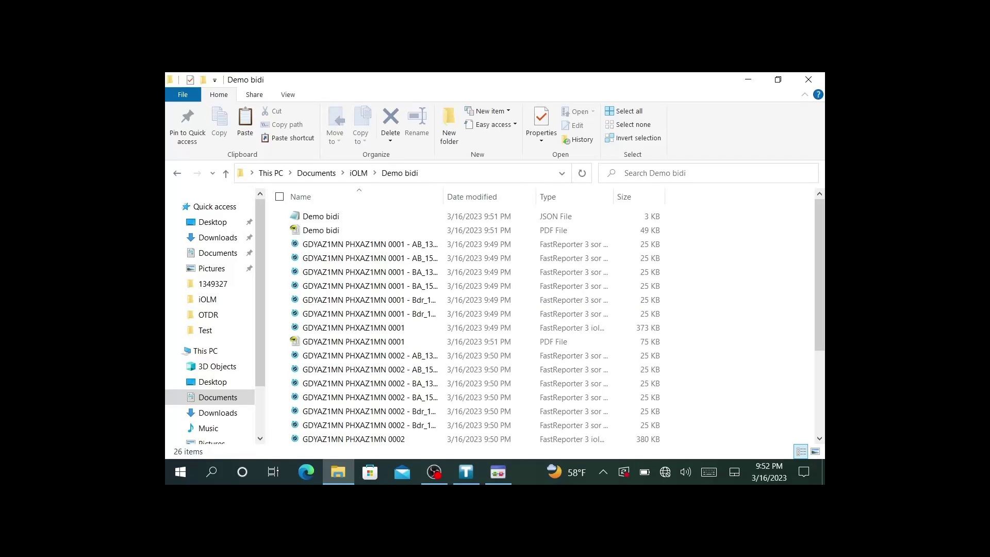
- Sort the Demo bidi folder's files by type and widen the Type and Name columns to fit their full text
left_click(577, 197)
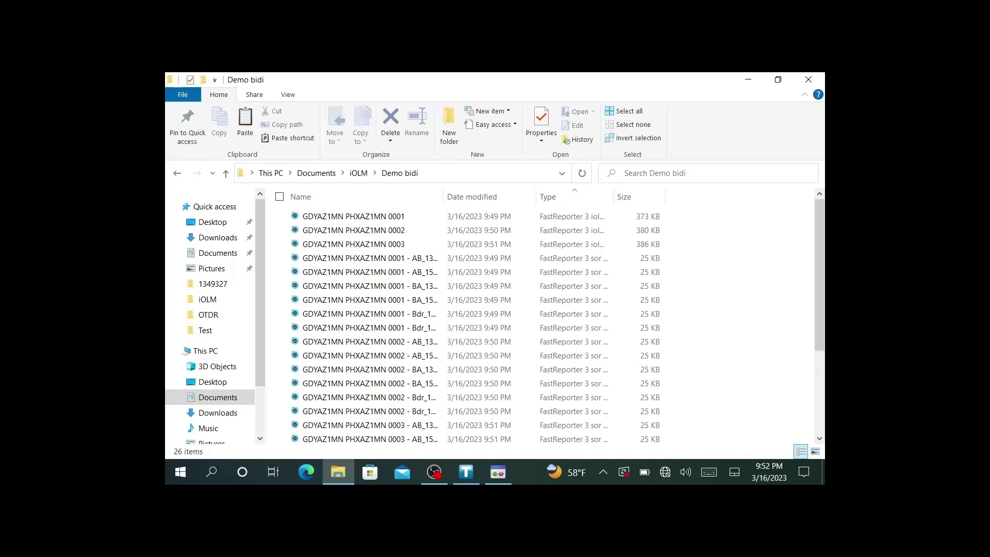
mouse_move(820, 282)
left_mouse_down()
mouse_move(819, 343)
mouse_move(819, 276)
left_mouse_up()
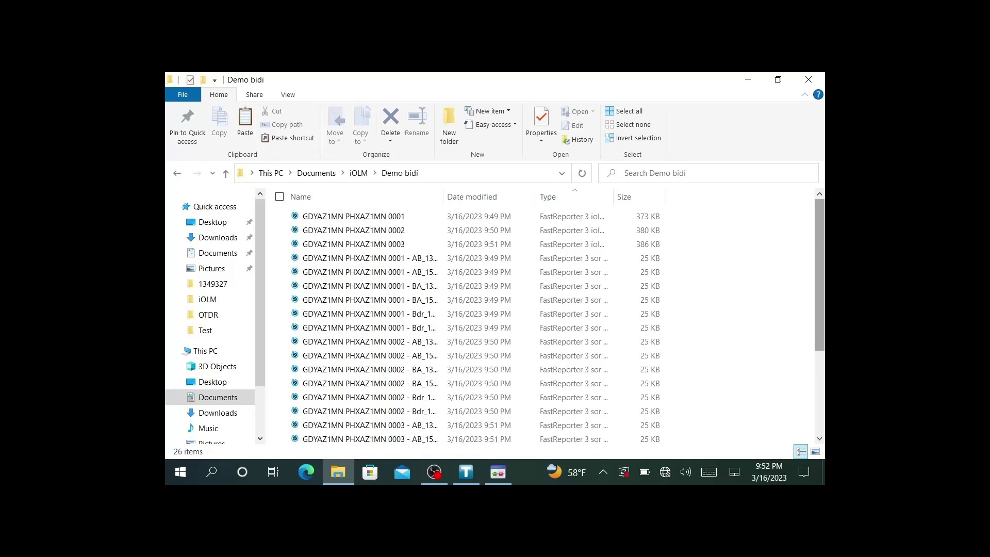
left_click_drag(614, 197, 641, 197)
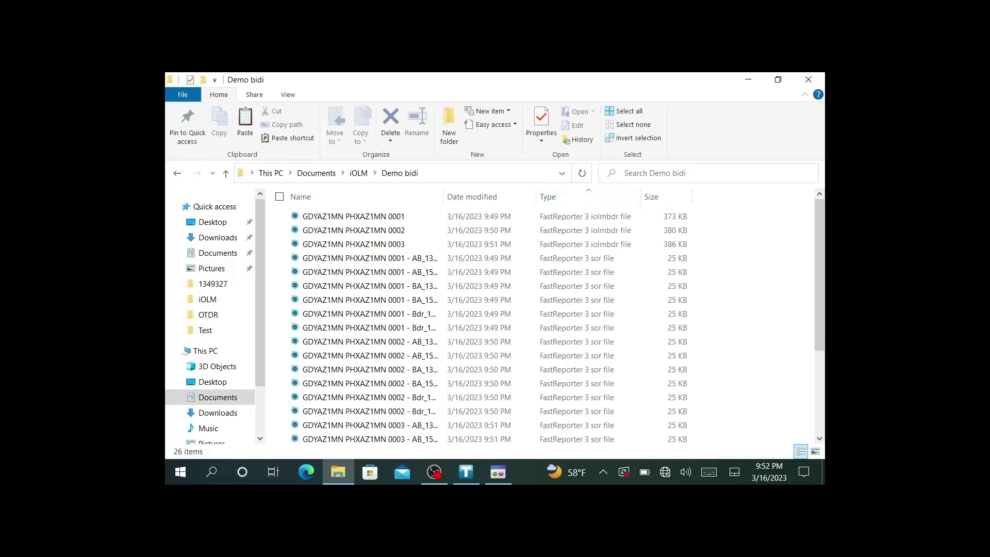
right_click(647, 197)
left_click(726, 147)
double_click(443, 196)
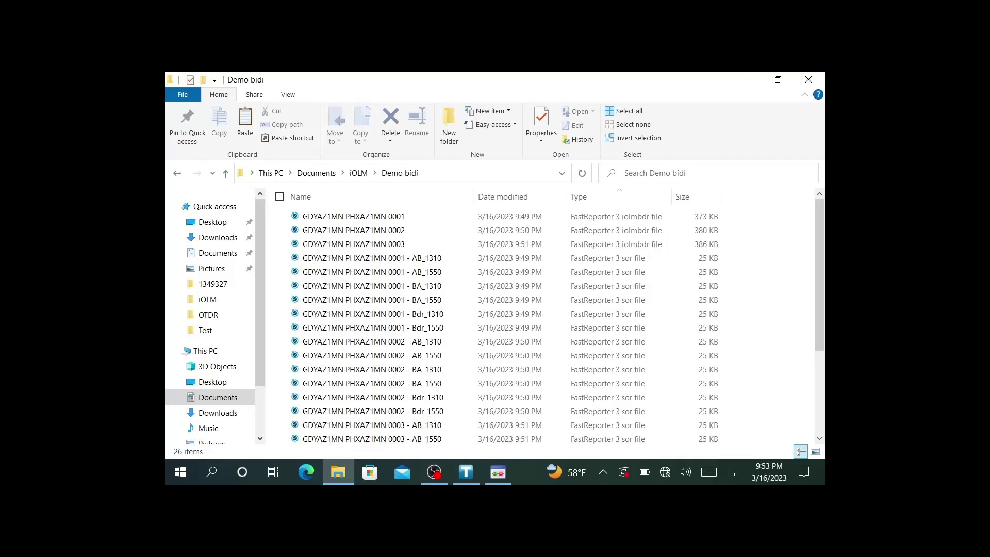
- Review the folder's file list, open the Demo bidi summary PDF, examine its bidirectional tests table enlarged, and close it
left_click_drag(819, 276, 819, 277)
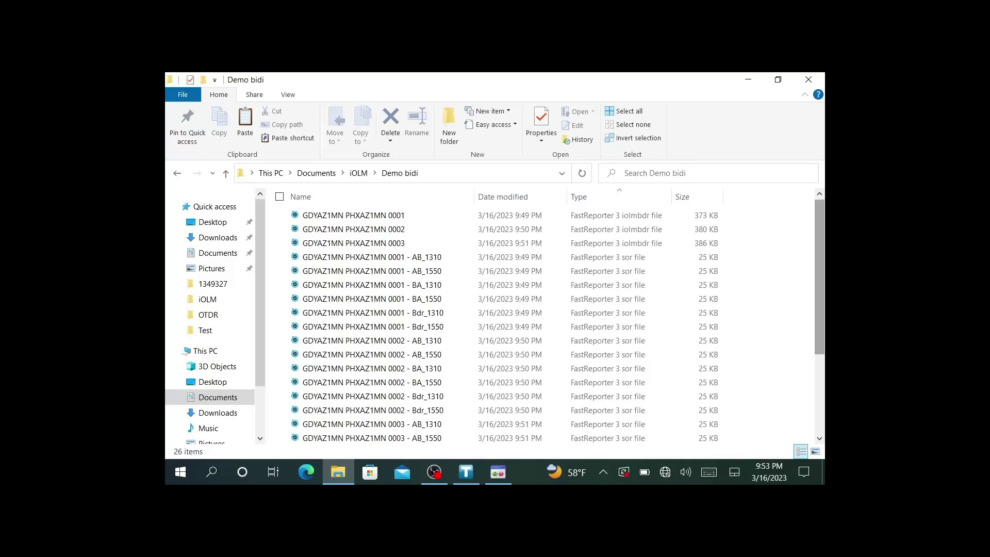
left_click_drag(819, 277, 819, 355)
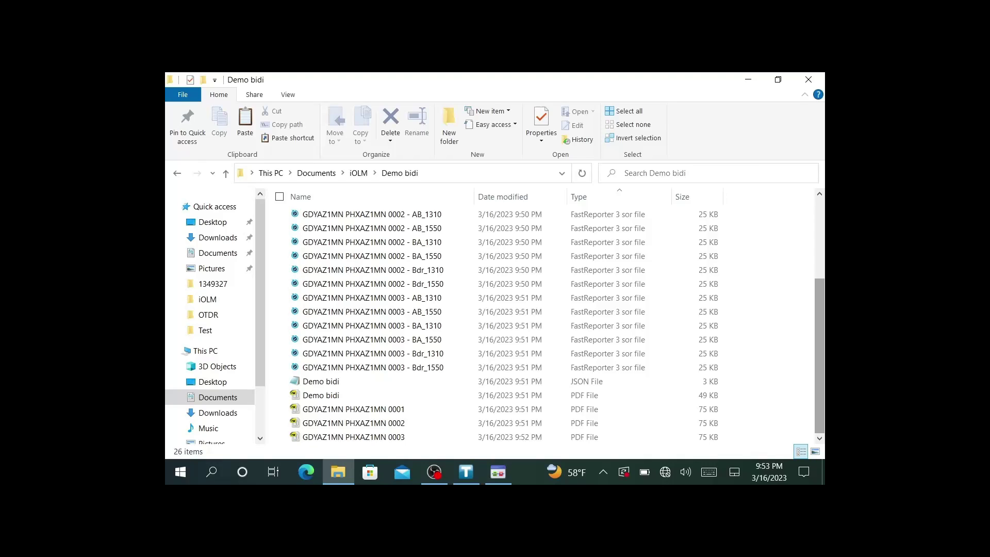
left_click(588, 396)
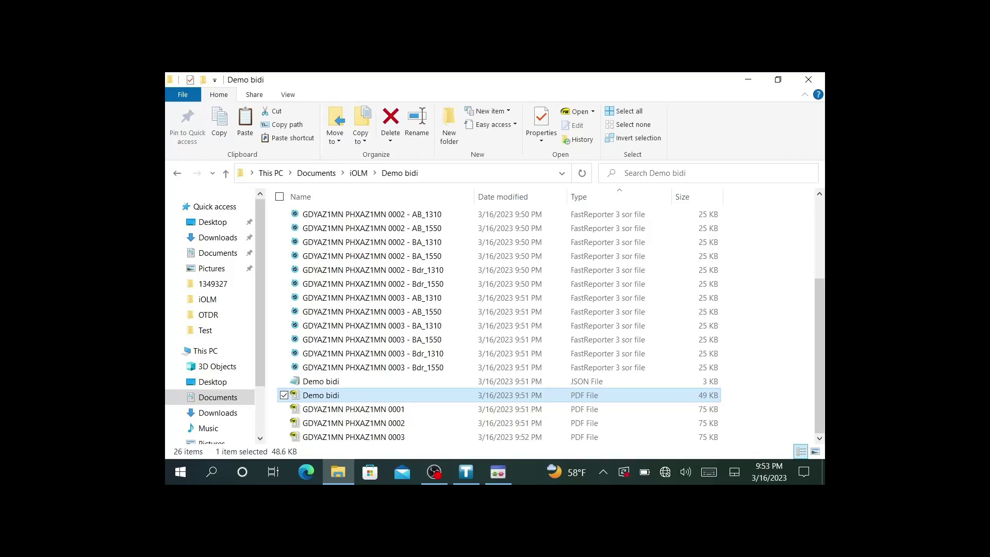
key("Return")
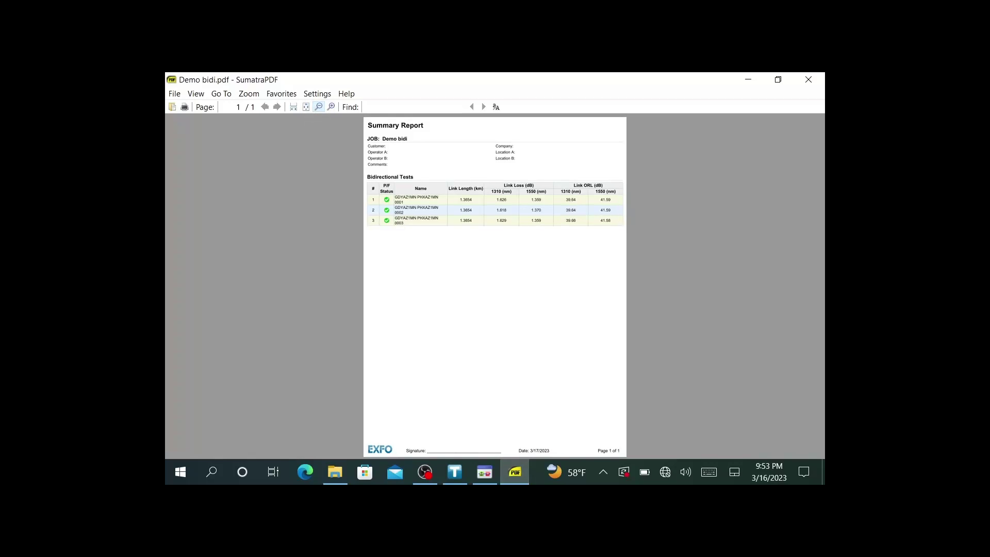
left_click(331, 107)
left_click(331, 107)
left_click(331, 107)
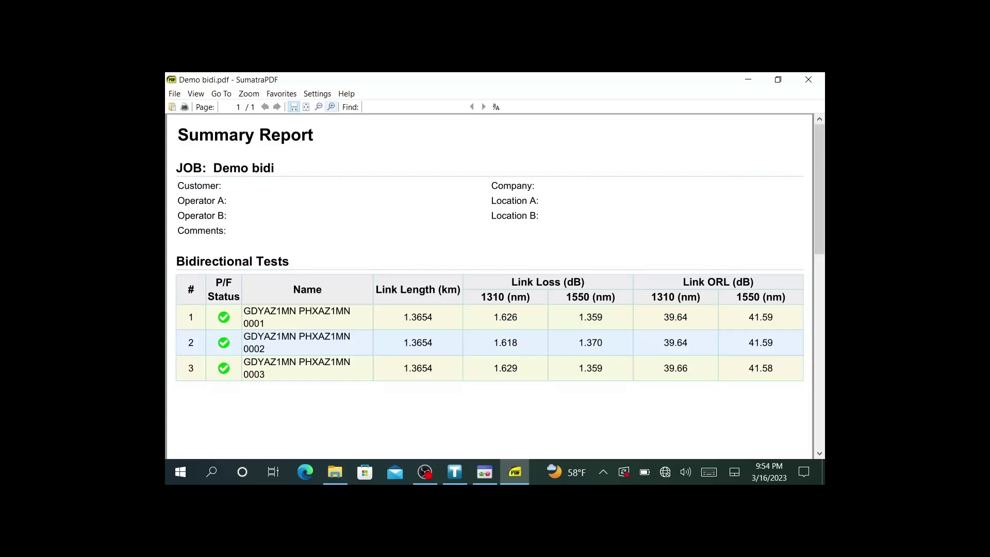
left_click(809, 79)
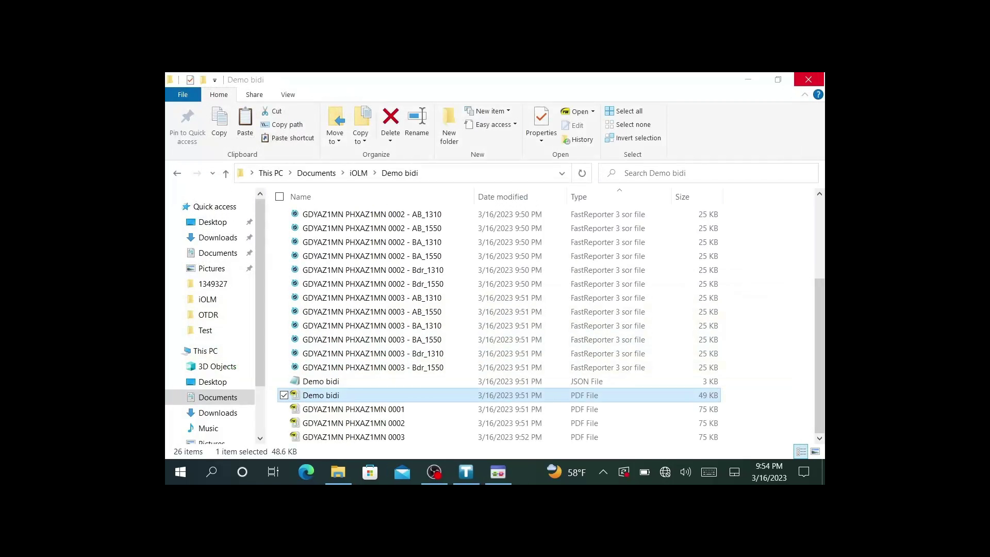
- Open the GDYAZ1MN PHXAZ1MN 0001 PDF report, examine both pages enlarged, then close the report and File Explorer
left_click(353, 409)
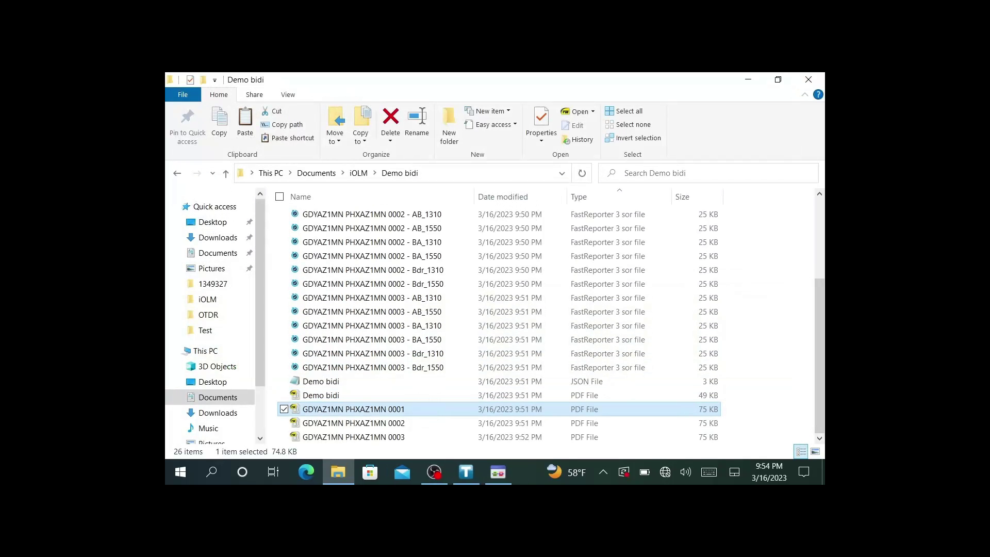
double_click(354, 410)
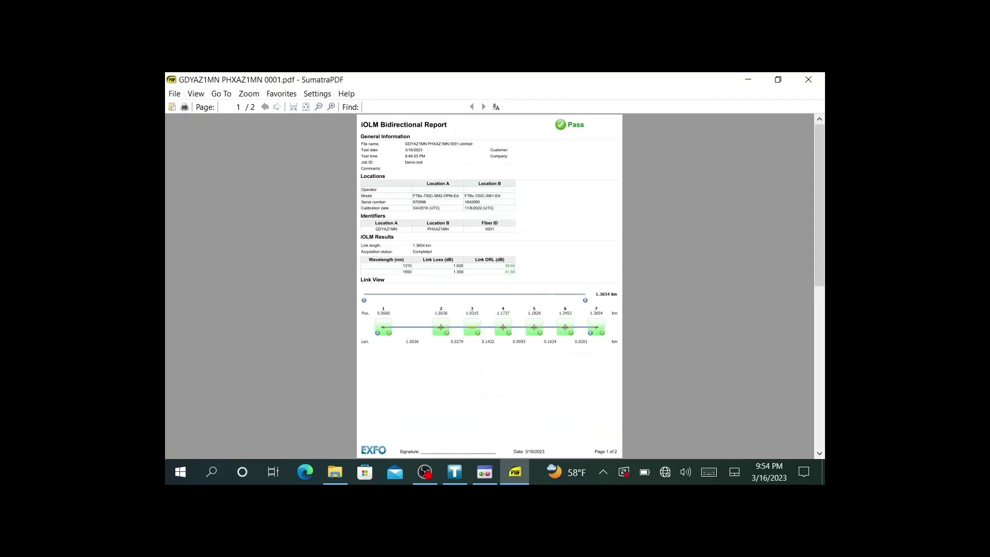
left_click(331, 107)
left_click(331, 107)
left_click(331, 107)
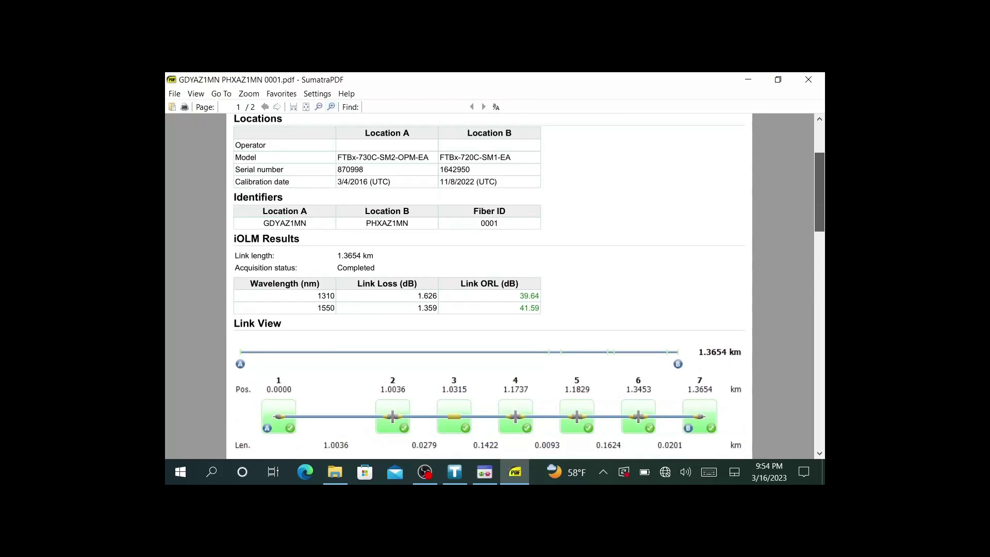
scroll(490, 286, "down", 10)
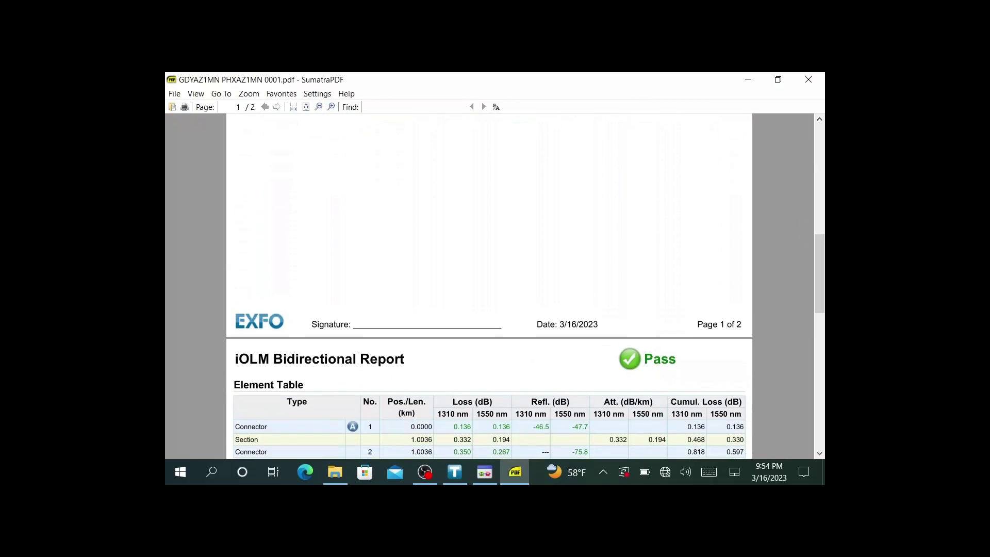
scroll(489, 285, "up", 1)
scroll(490, 285, "down", 8)
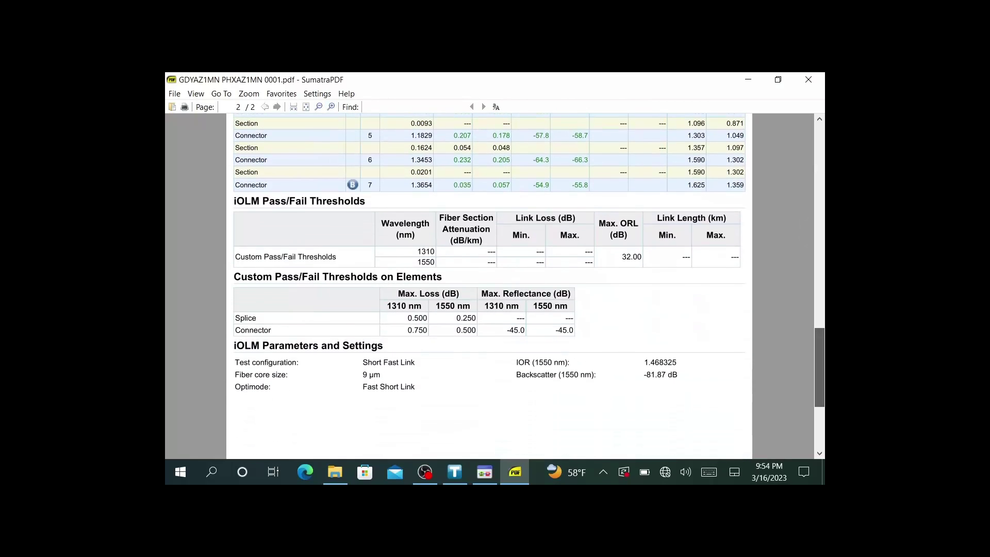
left_click(808, 79)
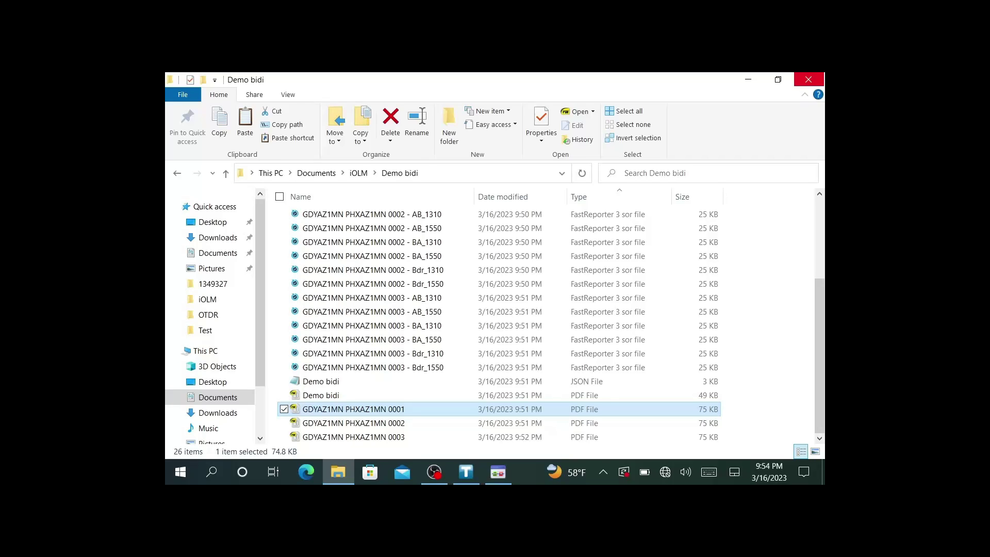
left_click(808, 79)
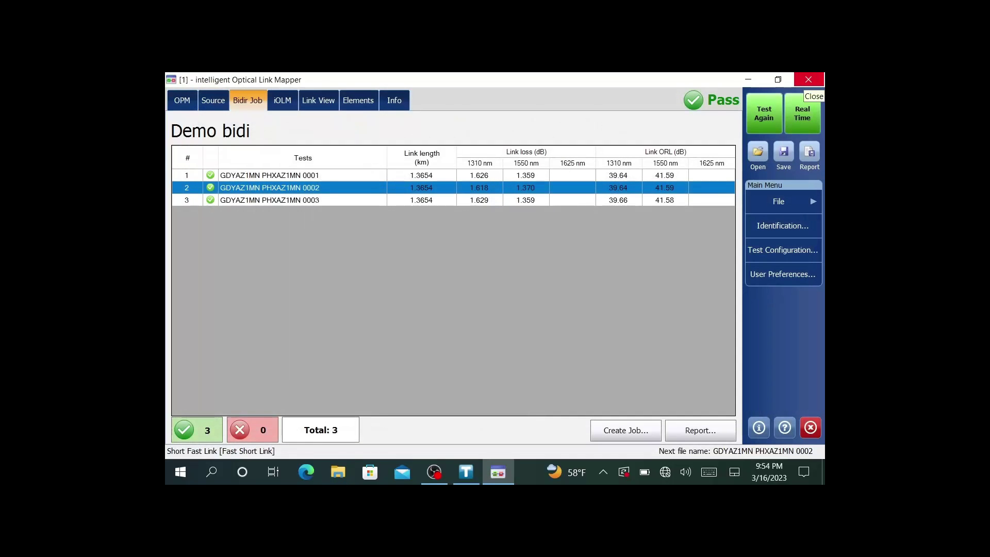